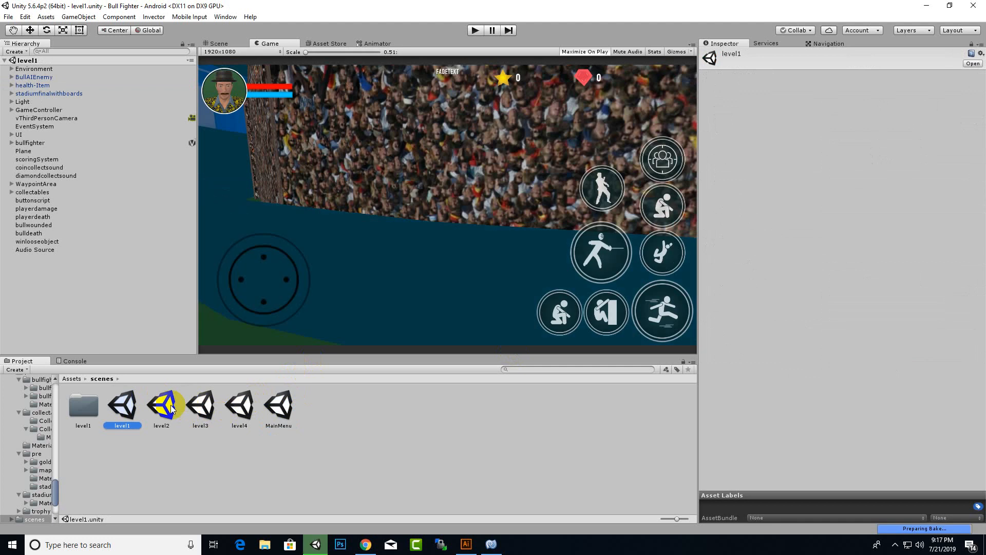
- Look through the level2, level3 and level4 scenes in the scenes folder
{"action": "left_click", "coordinate": [161, 403]}
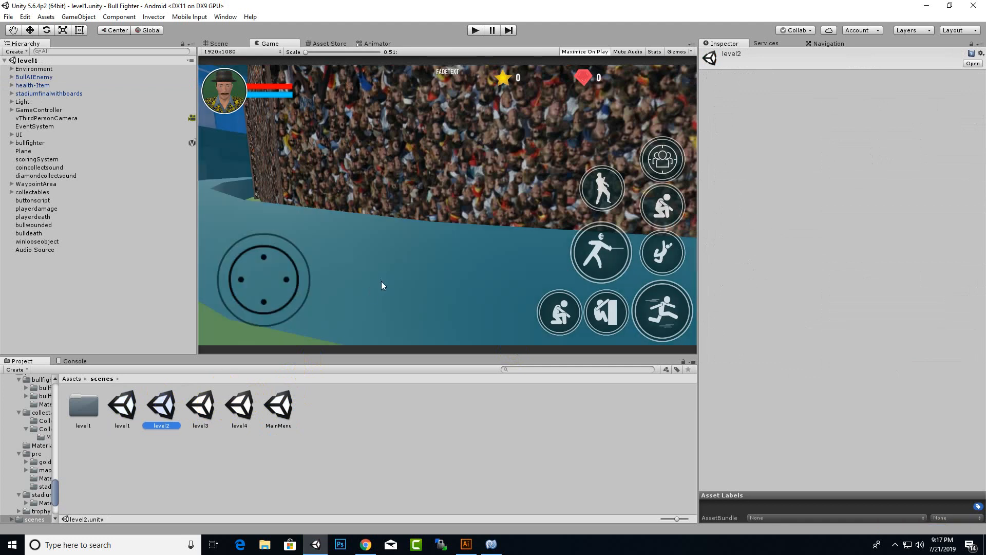
{"action": "left_click", "coordinate": [201, 407]}
{"action": "left_click", "coordinate": [241, 410]}
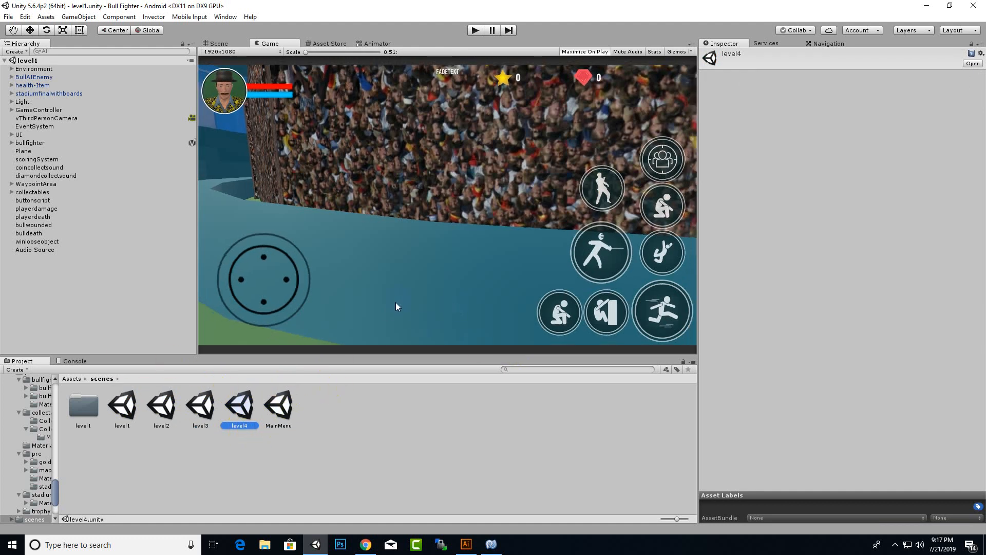
{"action": "scroll", "coordinate": [396, 305], "scroll_direction": "up", "scroll_amount": 2}
{"action": "scroll", "coordinate": [396, 308], "scroll_direction": "down", "scroll_amount": 2}
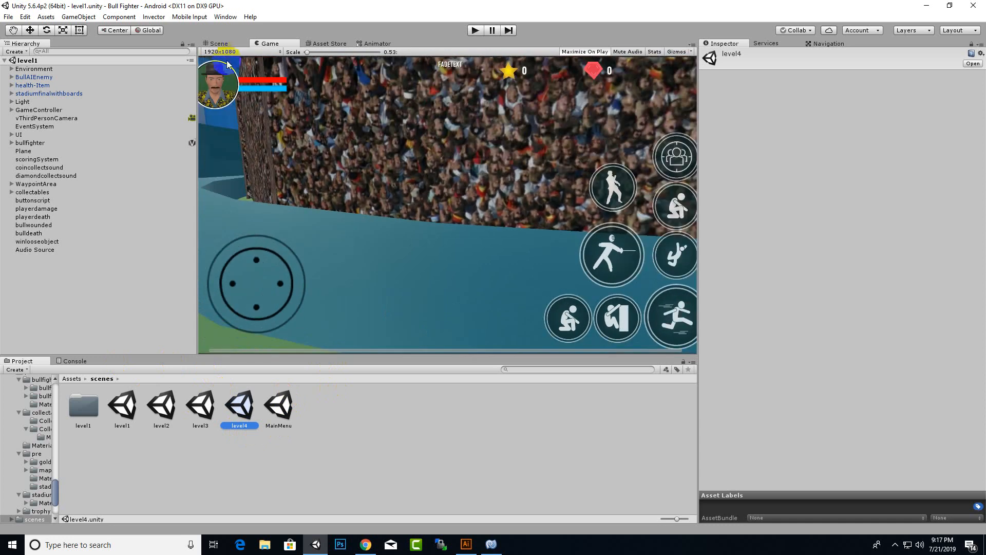
- Switch to the Scene view and pan and zoom until the UI canvas is centred
{"action": "left_click", "coordinate": [227, 47]}
{"action": "left_click_drag", "start_coordinate": [310, 182], "coordinate": [528, 199]}
{"action": "scroll", "coordinate": [442, 231], "scroll_direction": "up", "scroll_amount": 10}
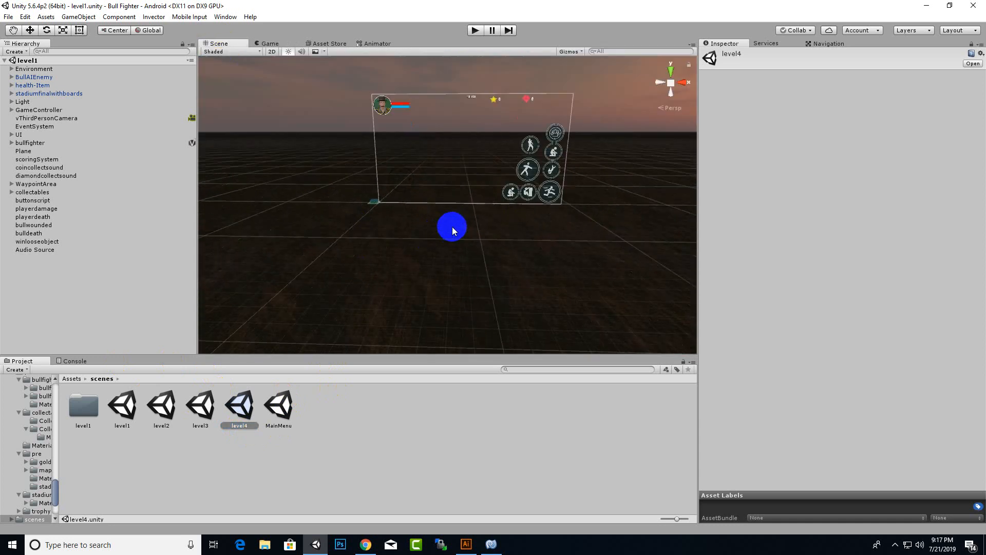
{"action": "left_click_drag", "start_coordinate": [480, 226], "coordinate": [368, 272]}
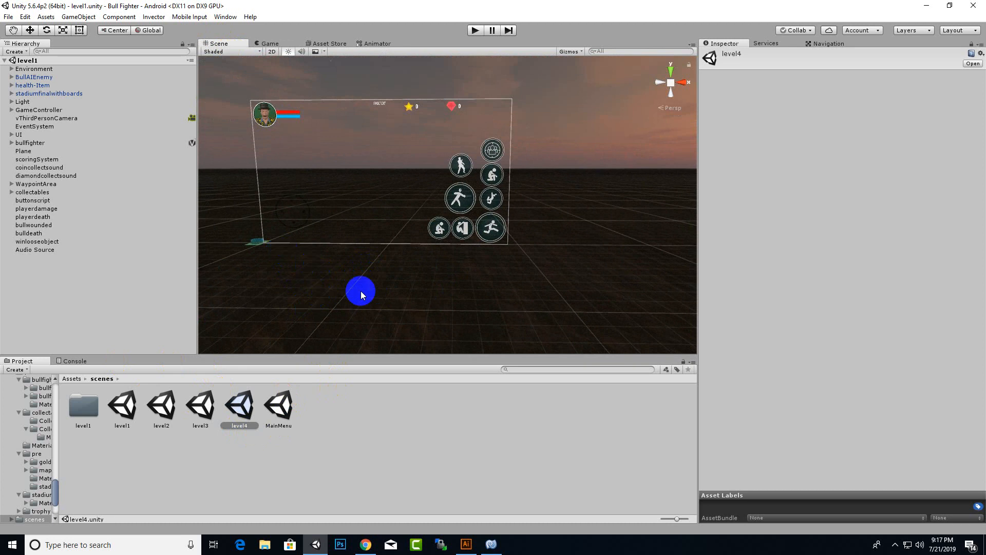
- Show the Android Build Settings, move the window aside, and display Player Settings in the Inspector
{"action": "left_click", "coordinate": [9, 18]}
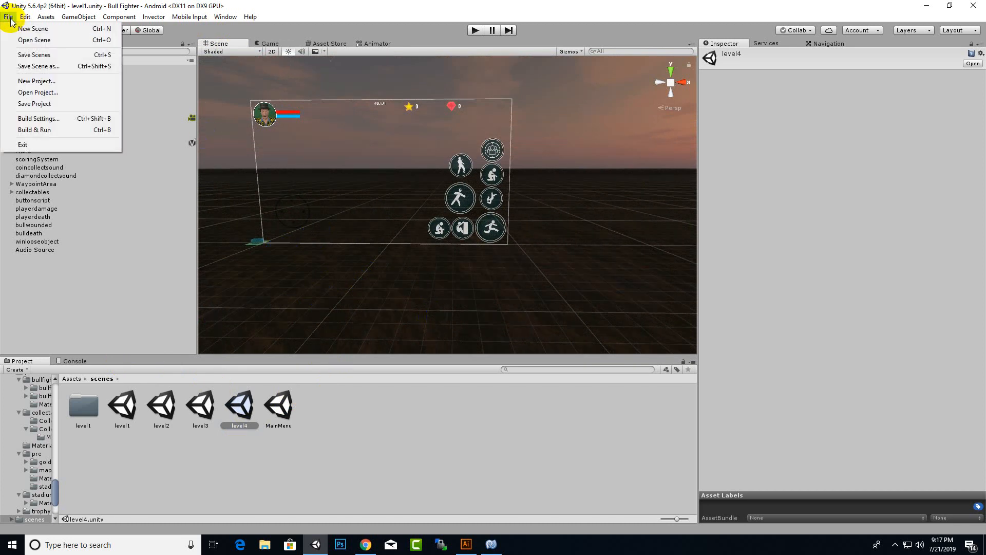
{"action": "left_click", "coordinate": [25, 115]}
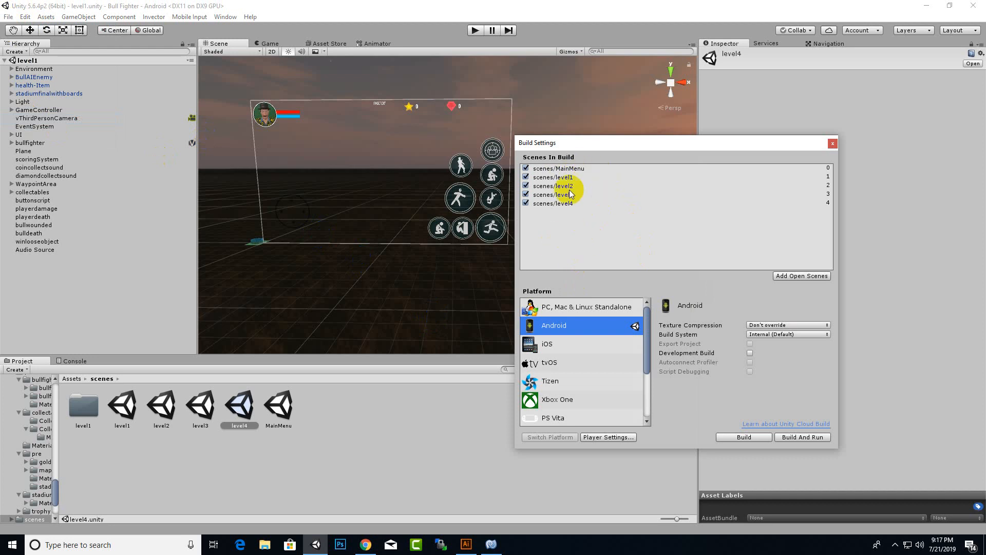
{"action": "left_click_drag", "start_coordinate": [642, 146], "coordinate": [319, 113]}
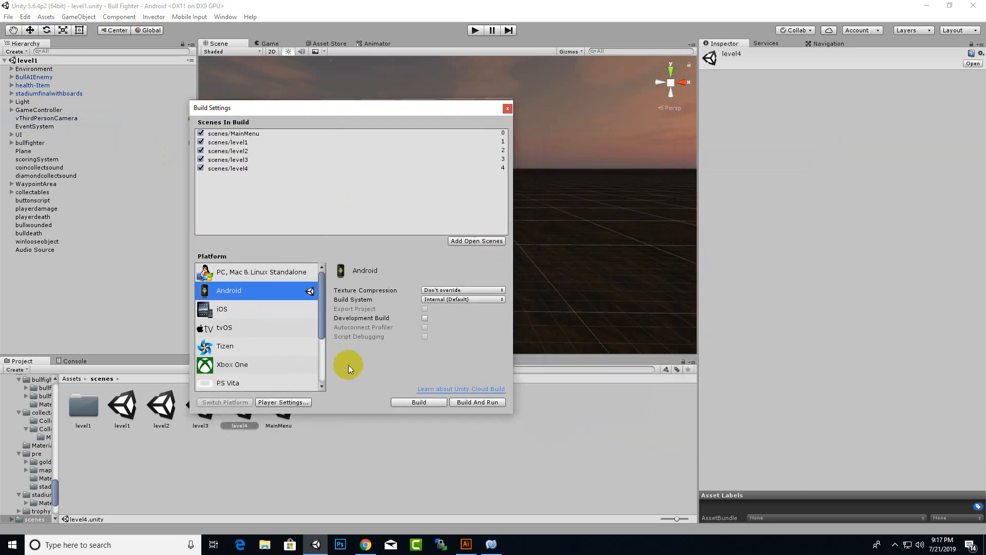
{"action": "left_click", "coordinate": [295, 402]}
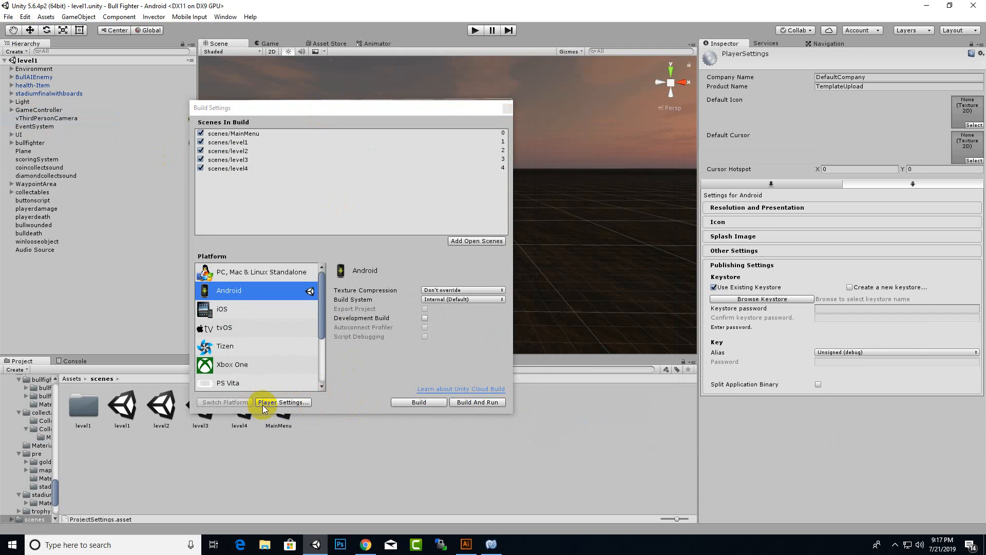
- Edit the Company Name, set Product Name to 'Bull Fighter', and expand Resolution and Presentation
{"action": "left_click", "coordinate": [864, 77]}
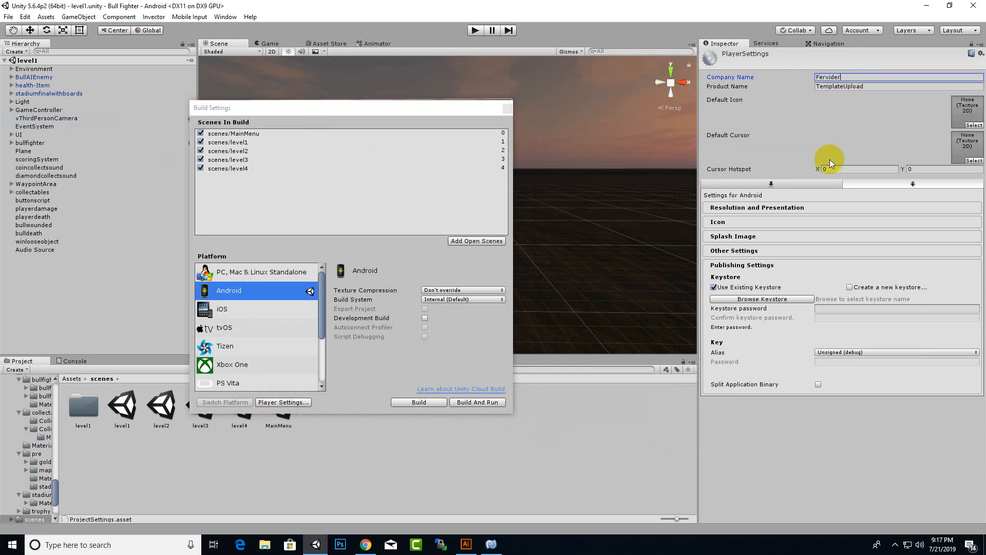
{"action": "left_click", "coordinate": [873, 86]}
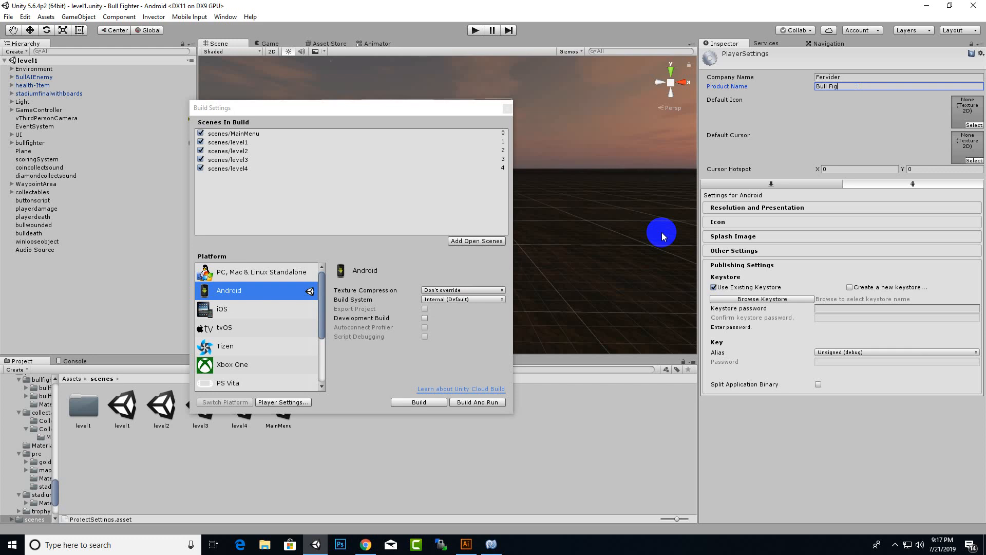
{"action": "left_click", "coordinate": [784, 208]}
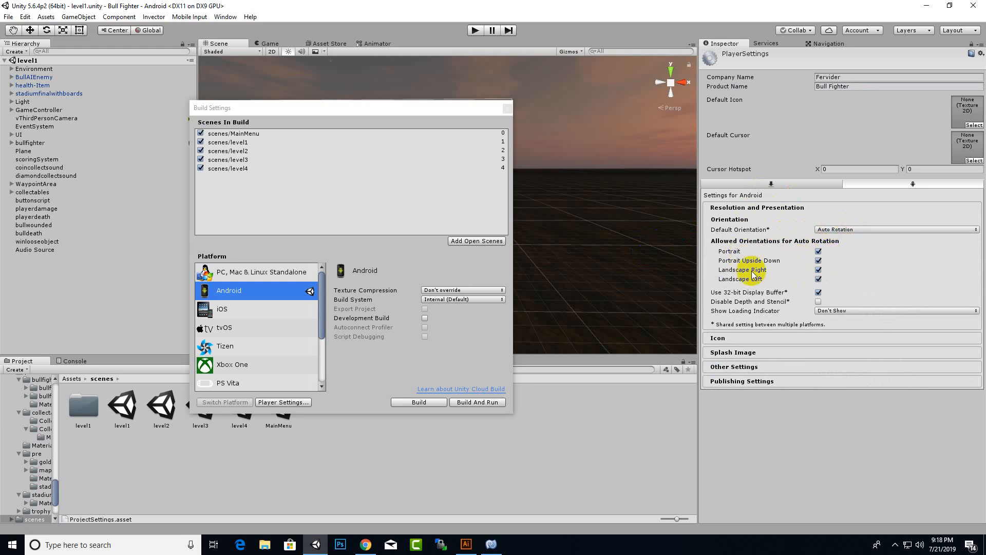
- Disallow Portrait Upside Down rotation, expand the Android Icon section, and close Build Settings
{"action": "left_click", "coordinate": [818, 260]}
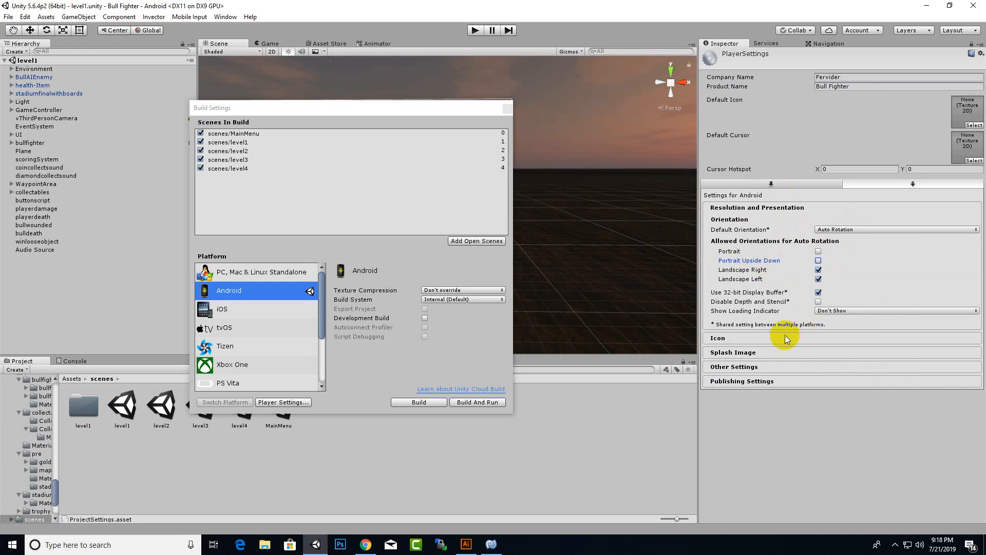
{"action": "left_click", "coordinate": [759, 340]}
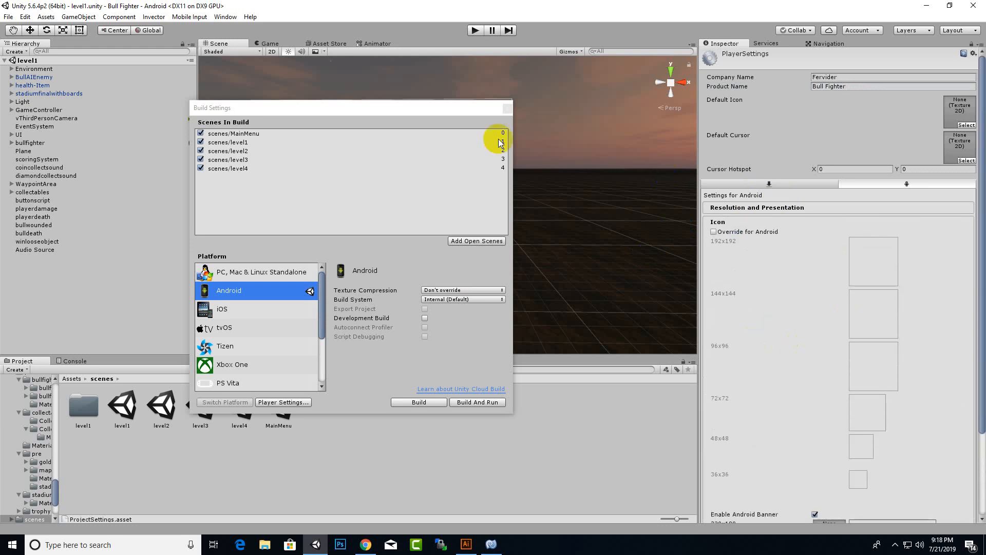
{"action": "left_click", "coordinate": [507, 107]}
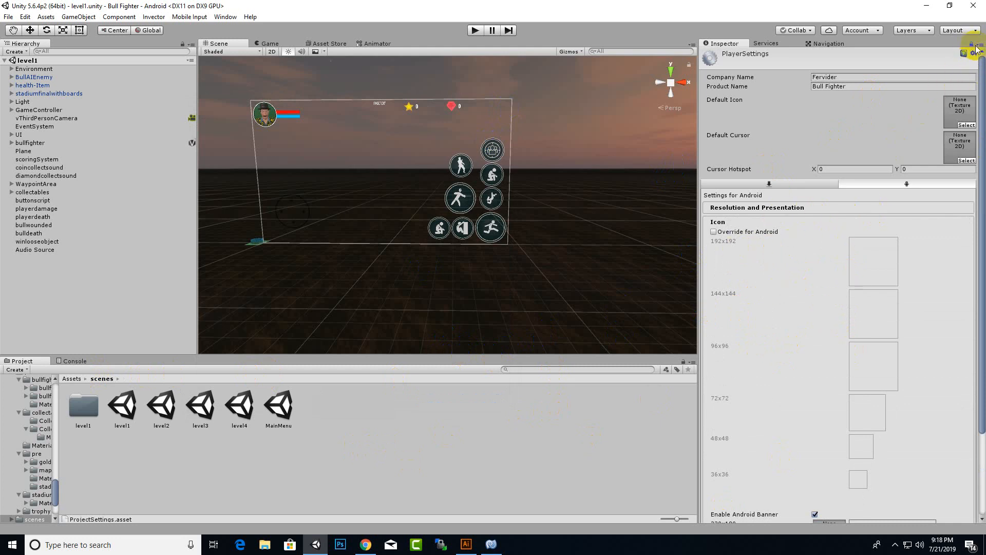
- Set the BULLFIGHTER sprite from Assets/sprites as Default Icon, then expand Splash Image
{"action": "left_click", "coordinate": [71, 379]}
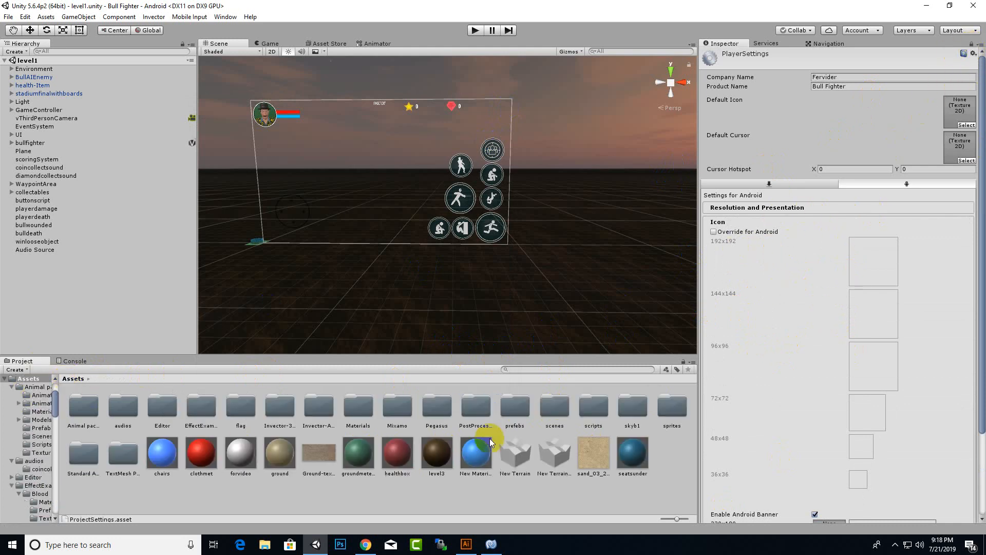
{"action": "left_click", "coordinate": [593, 406]}
{"action": "double_click", "coordinate": [672, 406]}
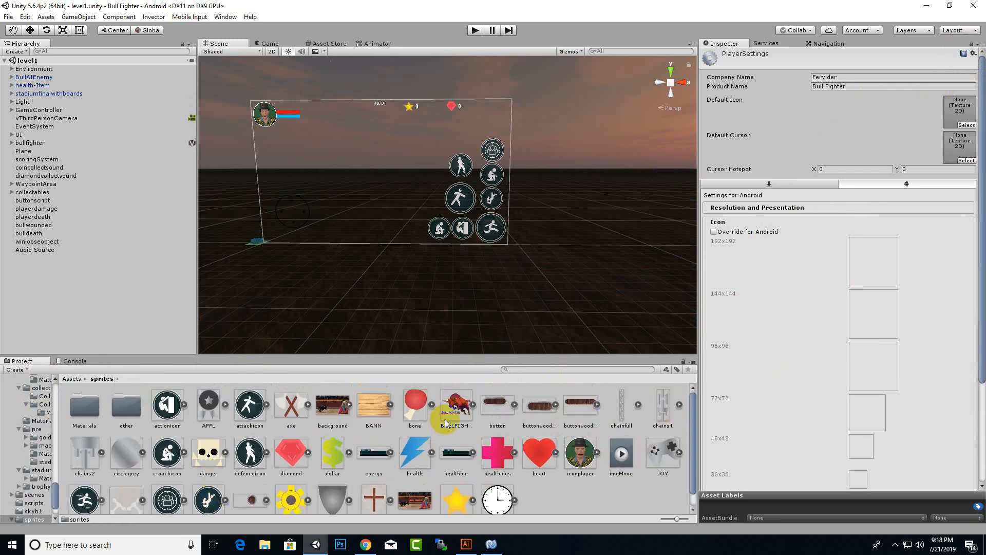
{"action": "left_click_drag", "start_coordinate": [446, 422], "coordinate": [959, 110]}
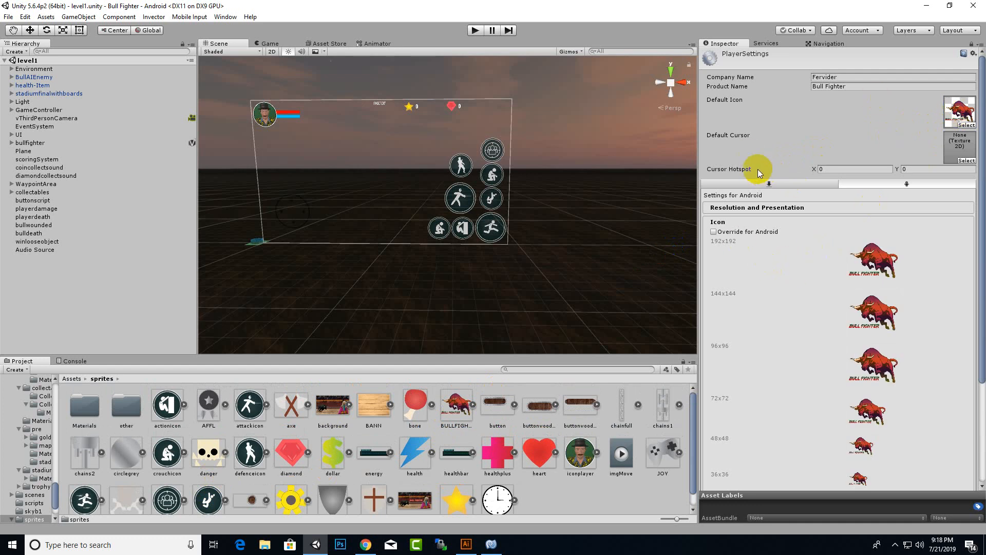
{"action": "scroll", "coordinate": [758, 170], "scroll_direction": "down", "scroll_amount": 5}
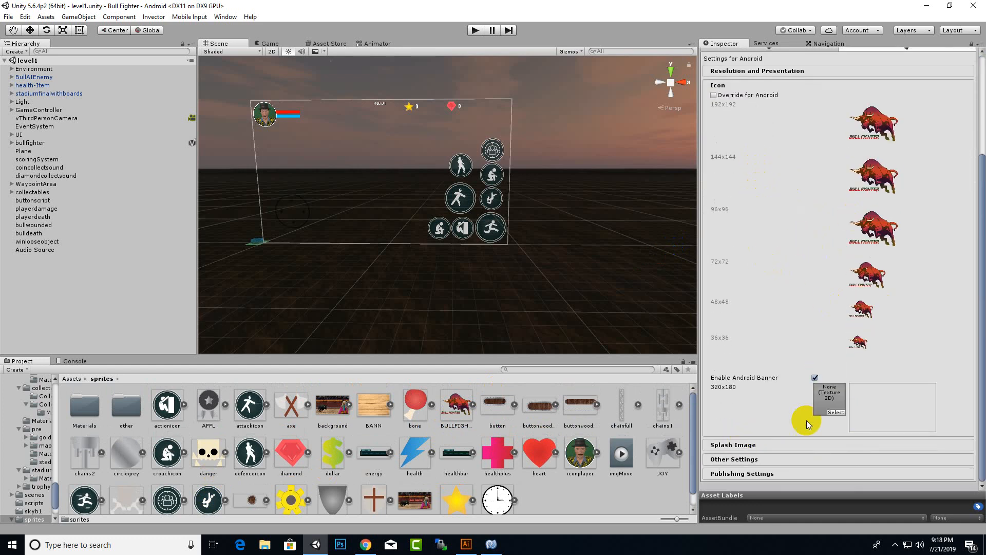
{"action": "left_click", "coordinate": [742, 445]}
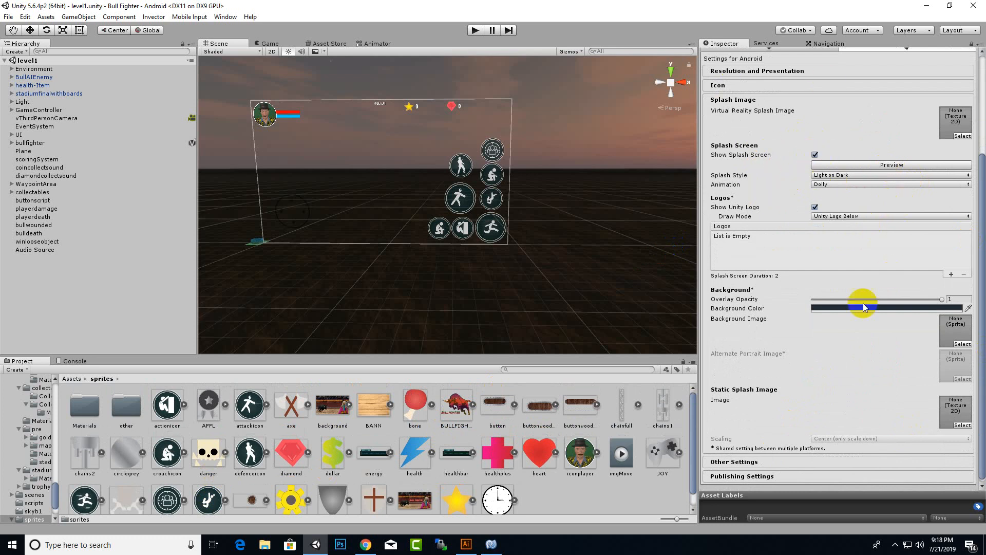
- Keep the logo draw mode as All Sequential with the Unity logo shown, duration 3
{"action": "left_click", "coordinate": [831, 216]}
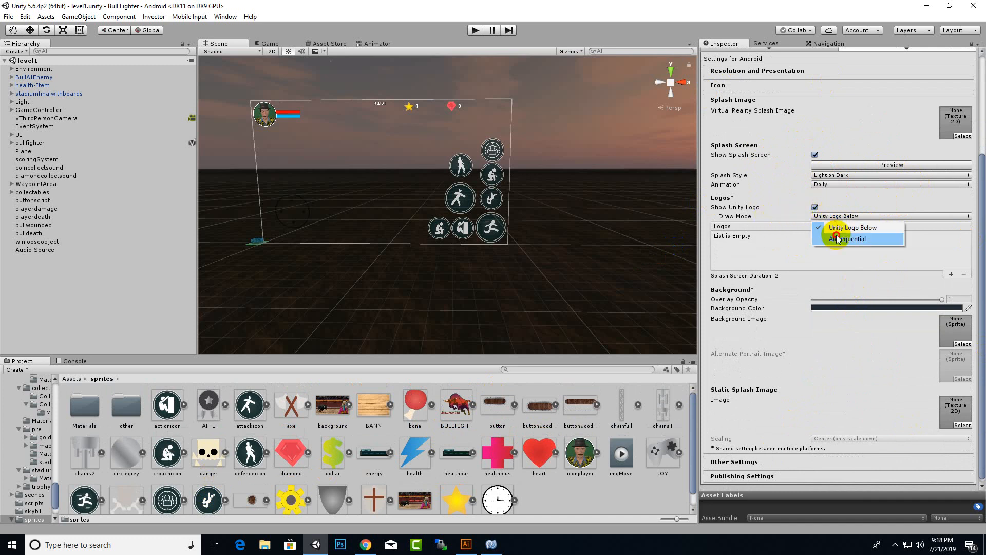
{"action": "left_click", "coordinate": [836, 238]}
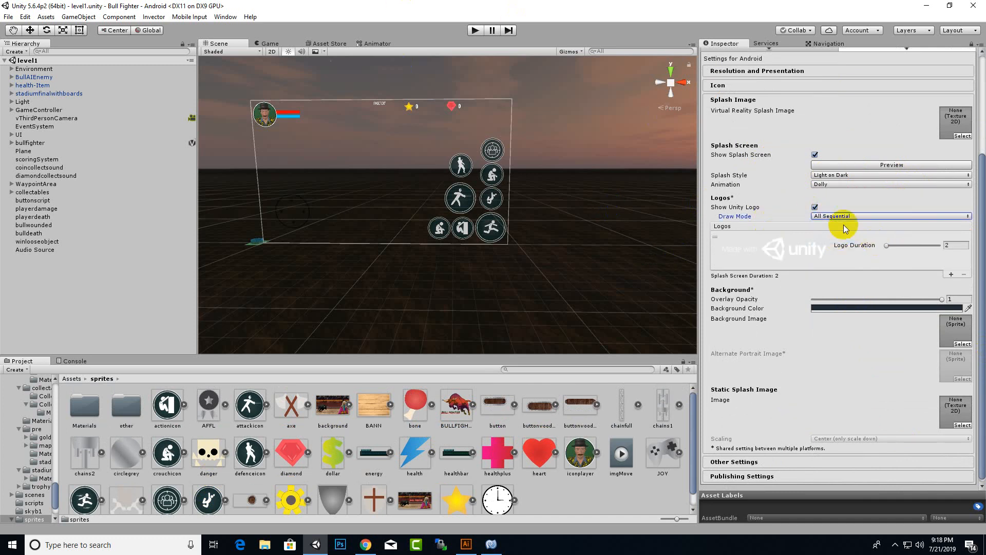
{"action": "left_click", "coordinate": [819, 208]}
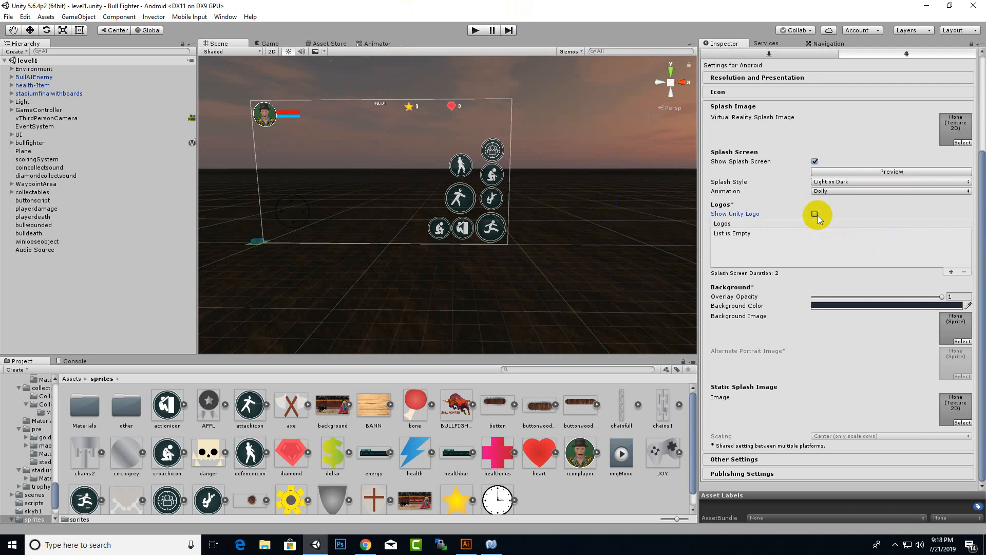
{"action": "left_click", "coordinate": [817, 214]}
{"action": "left_click", "coordinate": [834, 223]}
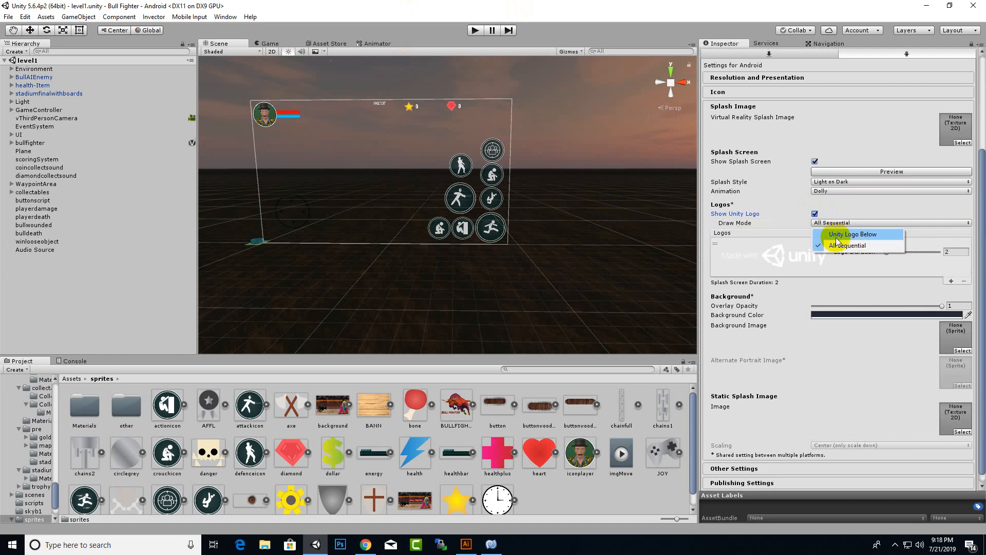
{"action": "left_click", "coordinate": [914, 211]}
{"action": "left_click", "coordinate": [948, 252]}
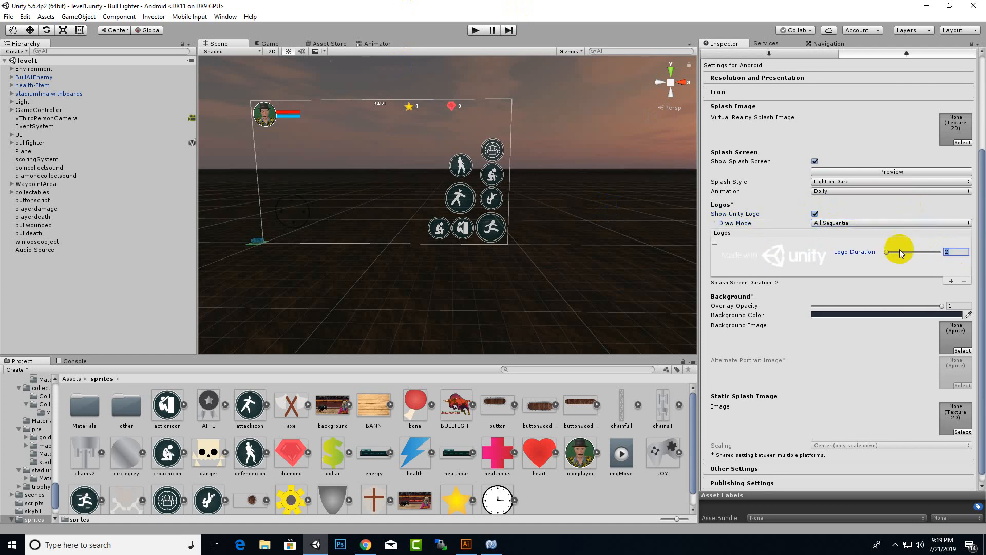
{"action": "type", "text": "3"}
- Add a new logo entry ahead of the Unity logo and drag SLIDE1 toward it
{"action": "left_click", "coordinate": [951, 281]}
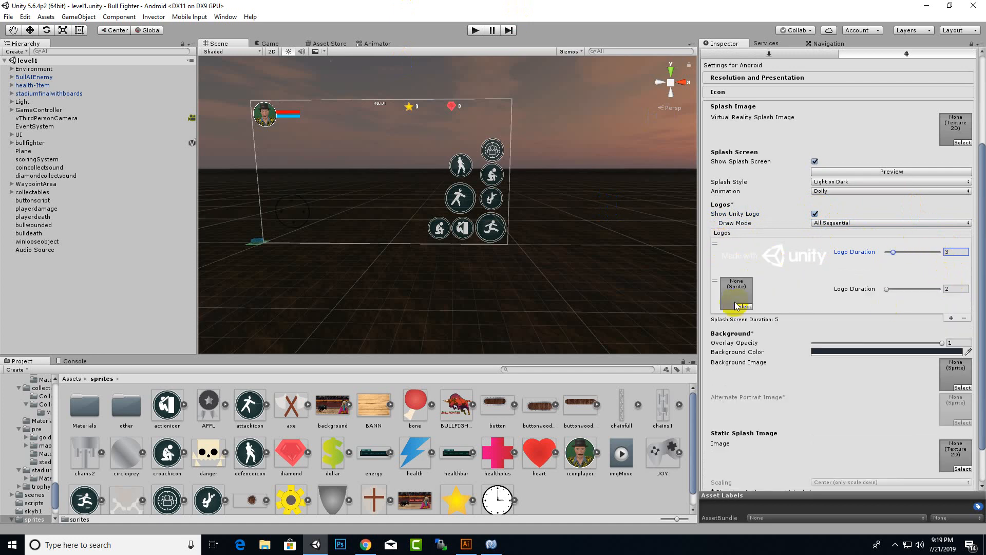
{"action": "left_click_drag", "start_coordinate": [717, 279], "coordinate": [716, 247]}
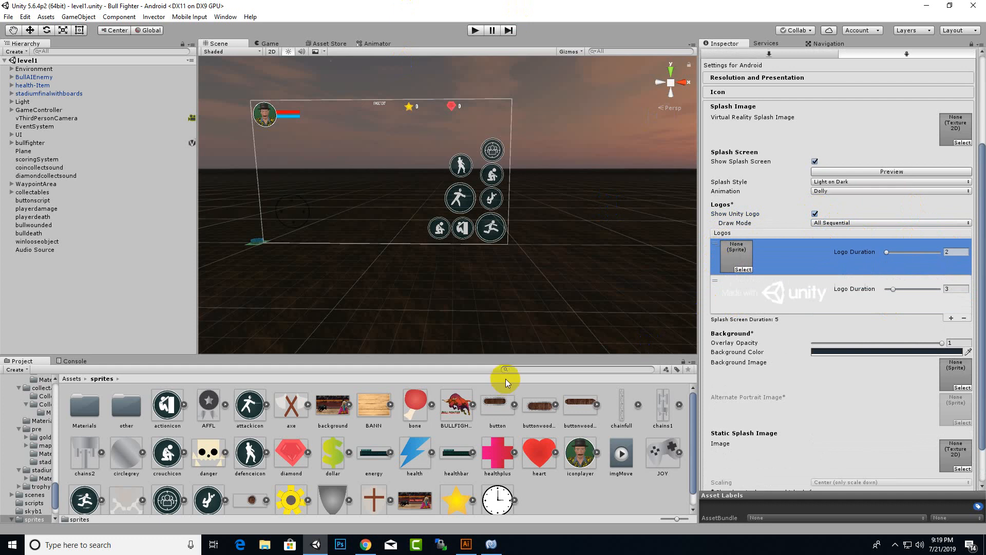
{"action": "left_click", "coordinate": [332, 417]}
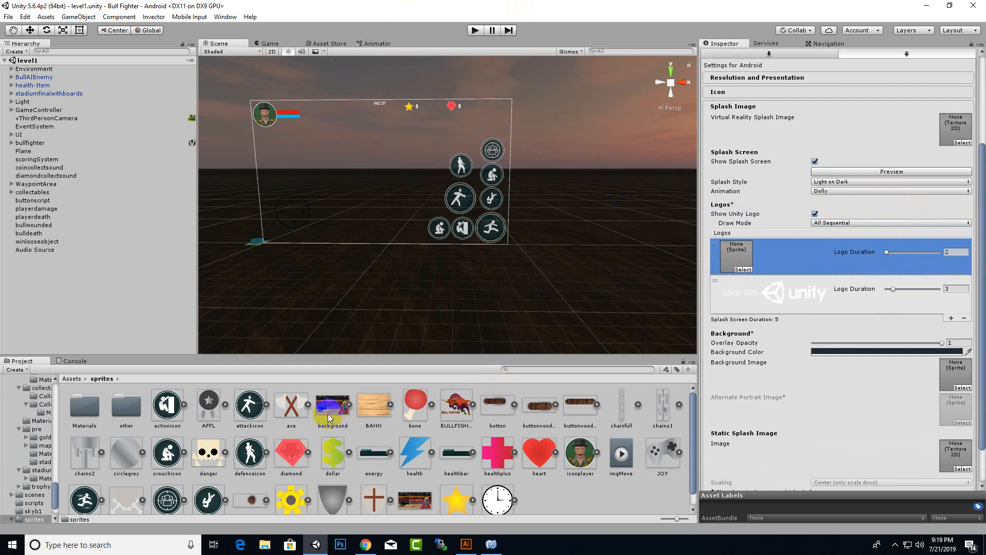
{"action": "left_click", "coordinate": [411, 514]}
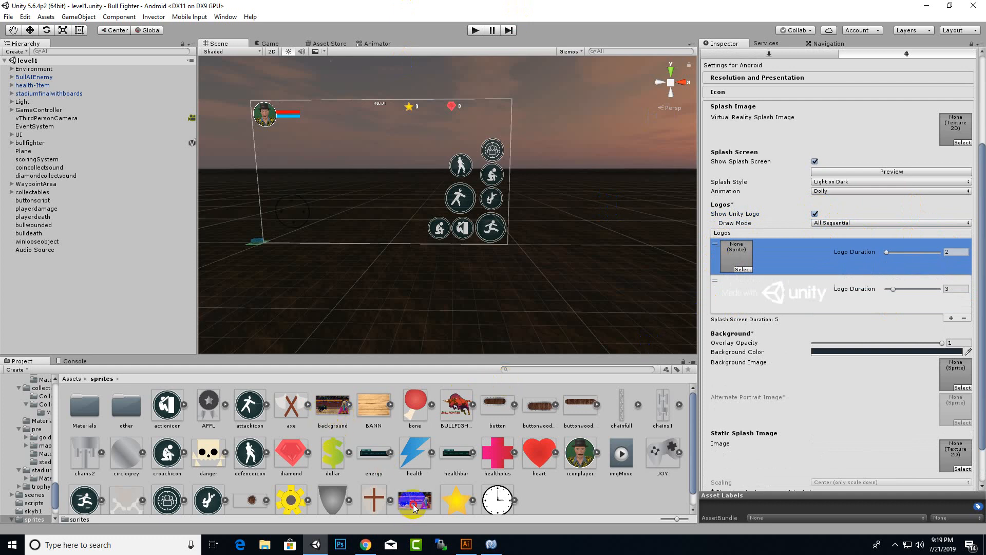
{"action": "left_click_drag", "start_coordinate": [414, 508], "coordinate": [734, 259]}
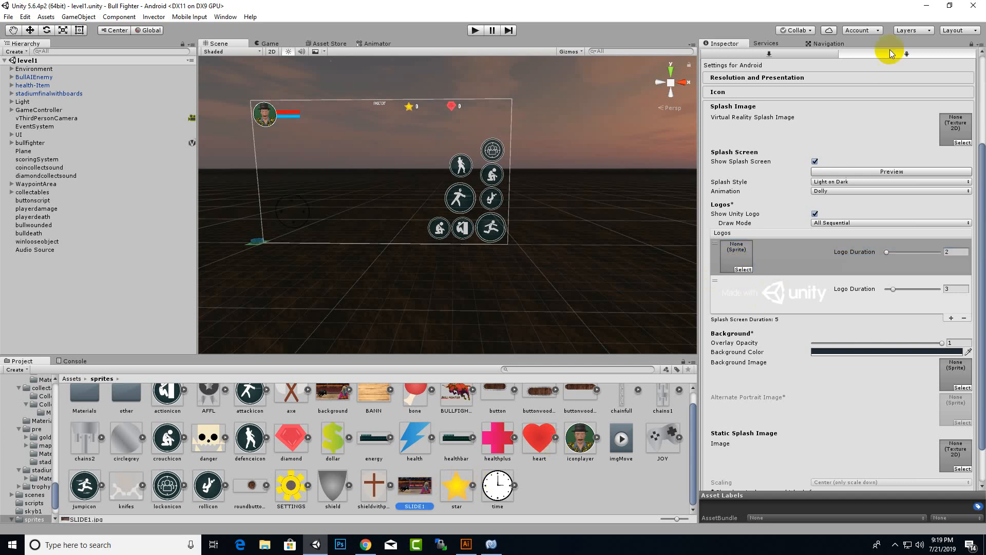
- Reimport the SLIDE1 image with Texture Type Sprite (2D and UI)
{"action": "right_click", "coordinate": [417, 501]}
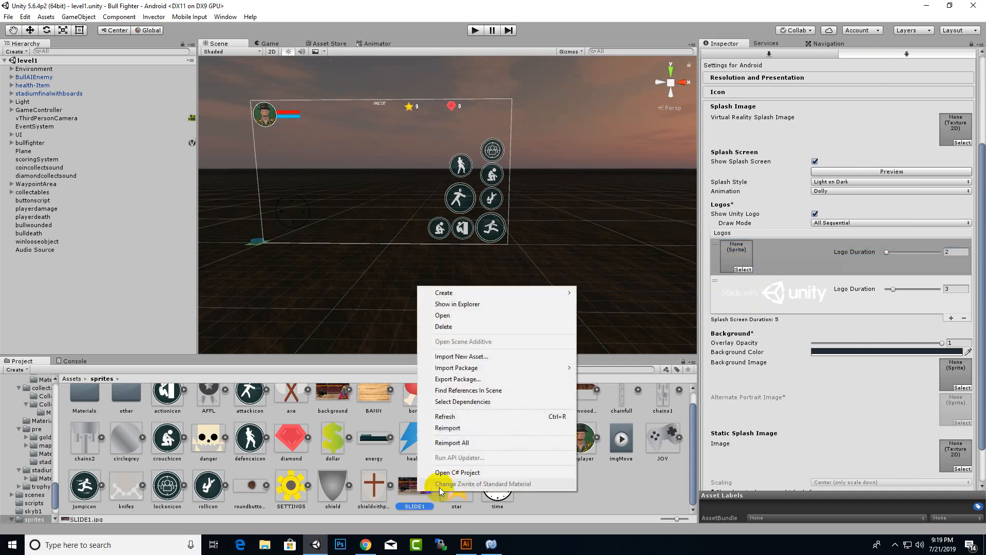
{"action": "mouse_move", "coordinate": [538, 294]}
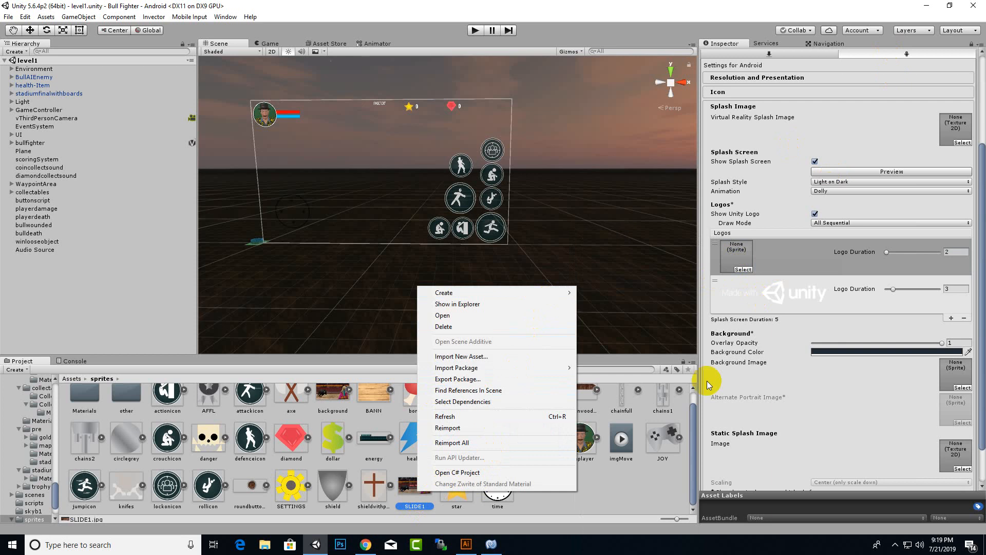
{"action": "left_click", "coordinate": [971, 45]}
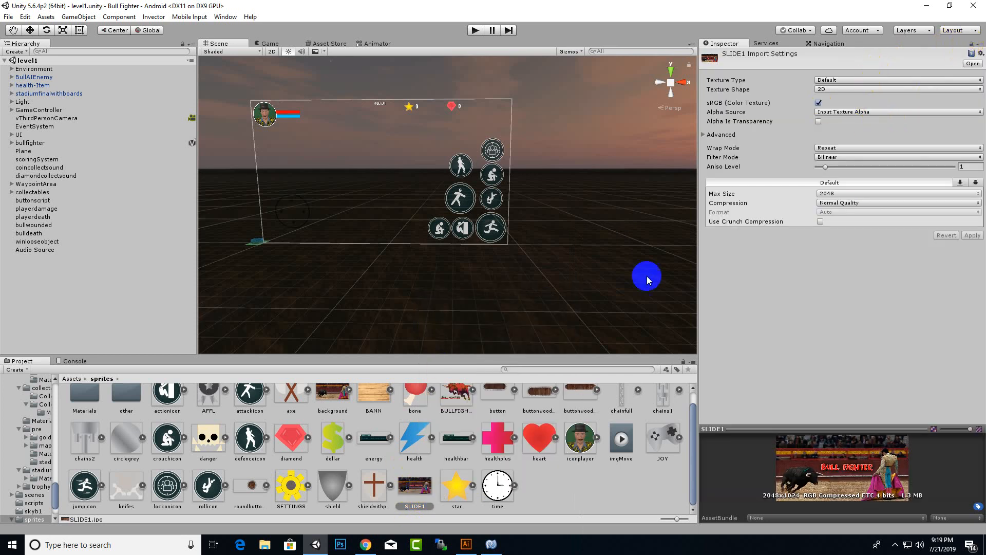
{"action": "left_click", "coordinate": [867, 80]}
{"action": "left_click", "coordinate": [867, 125]}
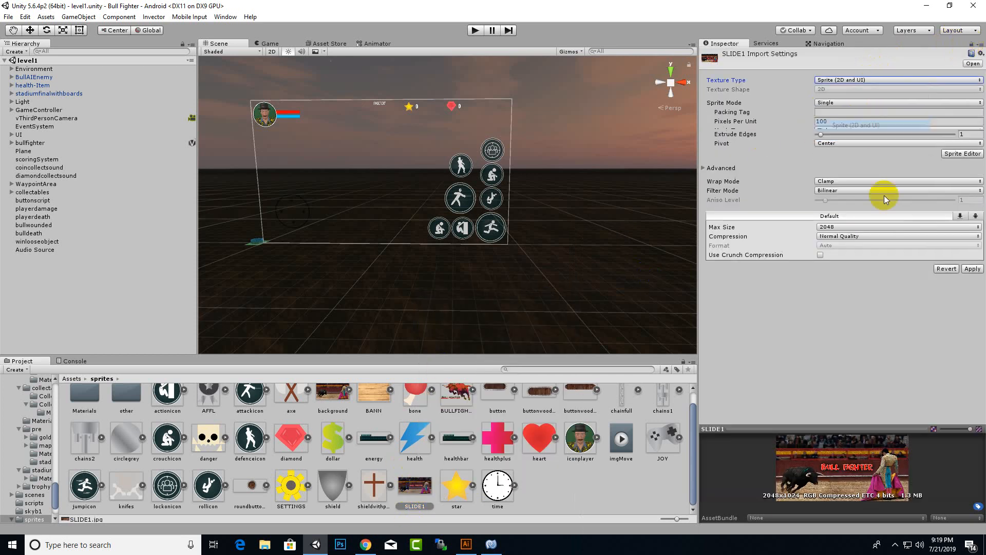
{"action": "left_click", "coordinate": [972, 275]}
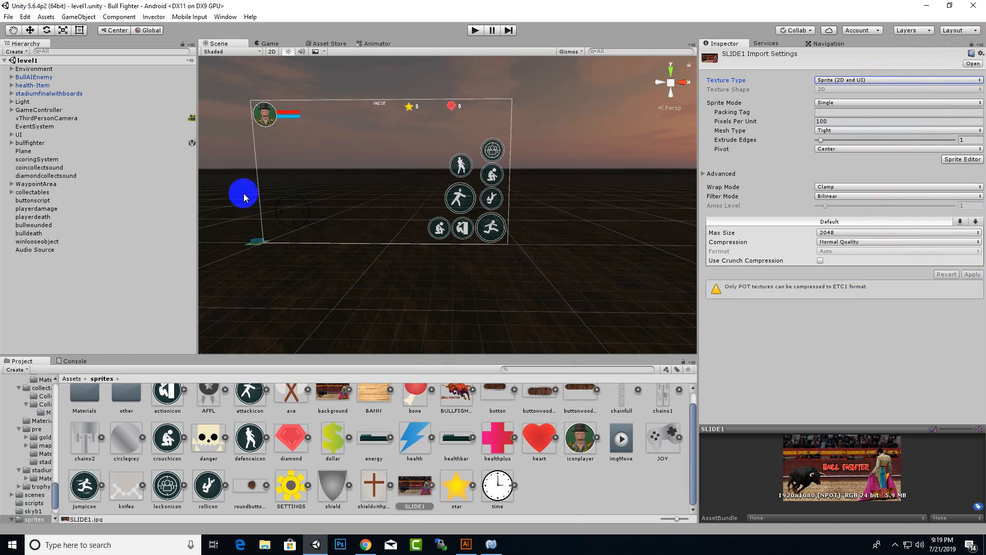
{"action": "left_click", "coordinate": [8, 17]}
- Bring back Android Player Settings, close Build Settings, and drop SLIDE1 into the first splash logo slot
{"action": "left_click", "coordinate": [17, 111]}
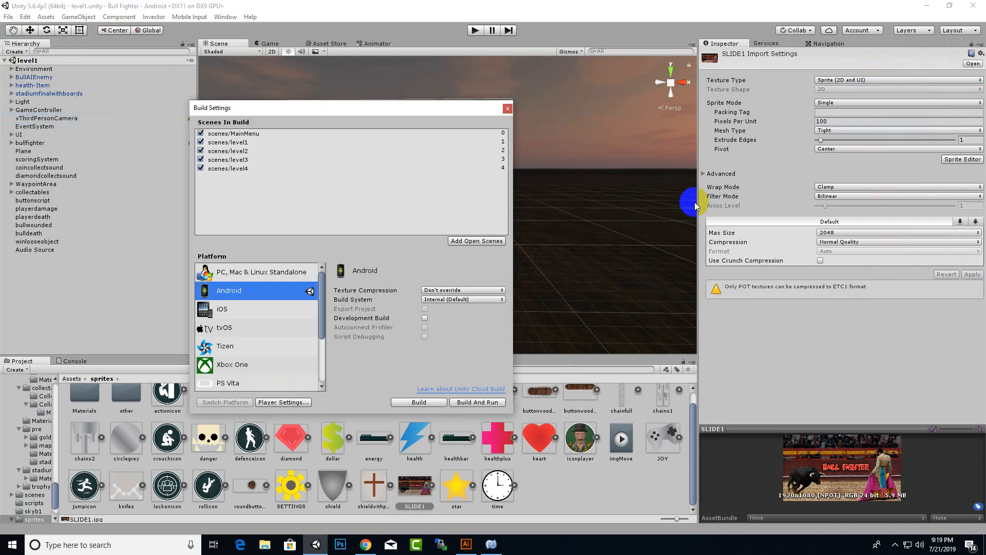
{"action": "left_click", "coordinate": [303, 402]}
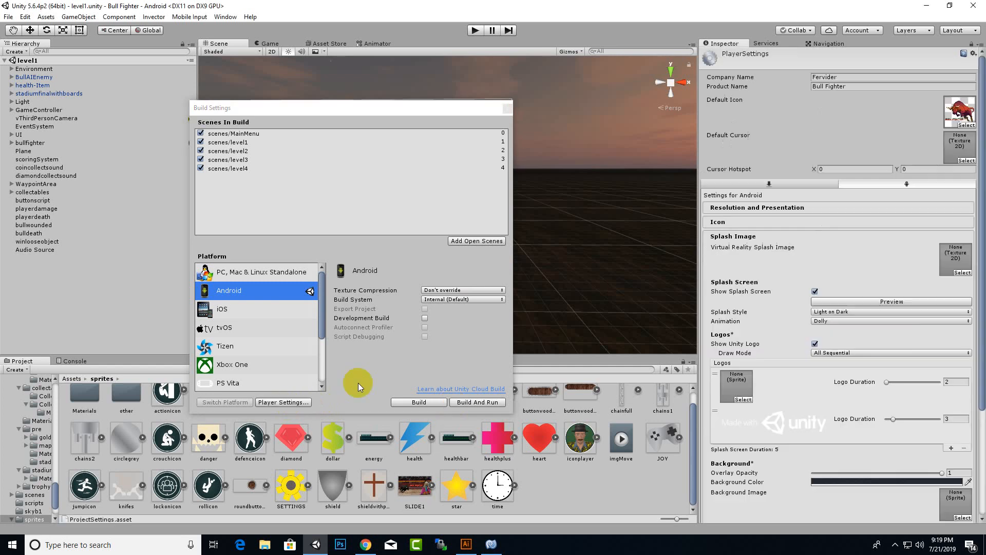
{"action": "left_click", "coordinate": [506, 110]}
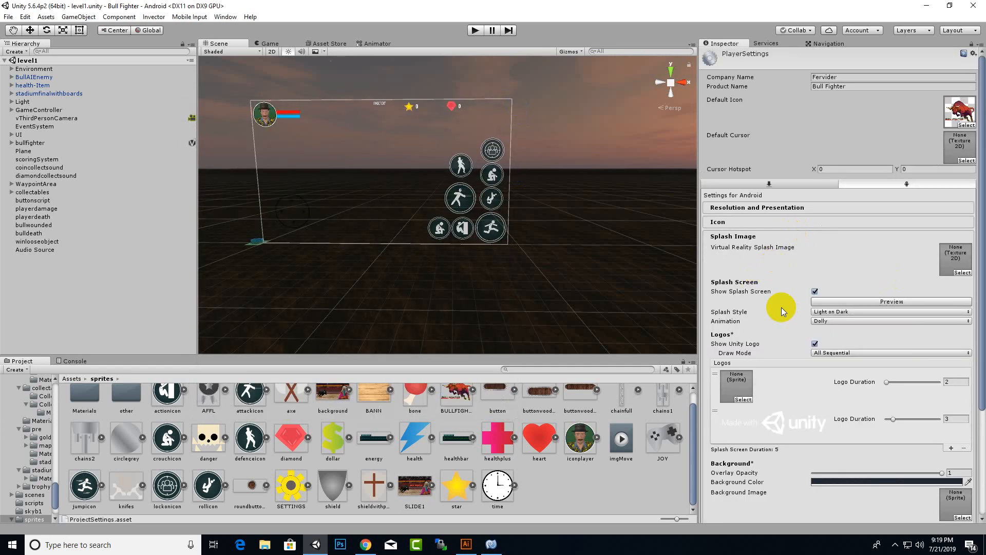
{"action": "scroll", "coordinate": [782, 311], "scroll_direction": "down", "scroll_amount": 5}
{"action": "left_click_drag", "start_coordinate": [414, 488], "coordinate": [737, 290]}
{"action": "scroll", "coordinate": [843, 307], "scroll_direction": "down", "scroll_amount": 3}
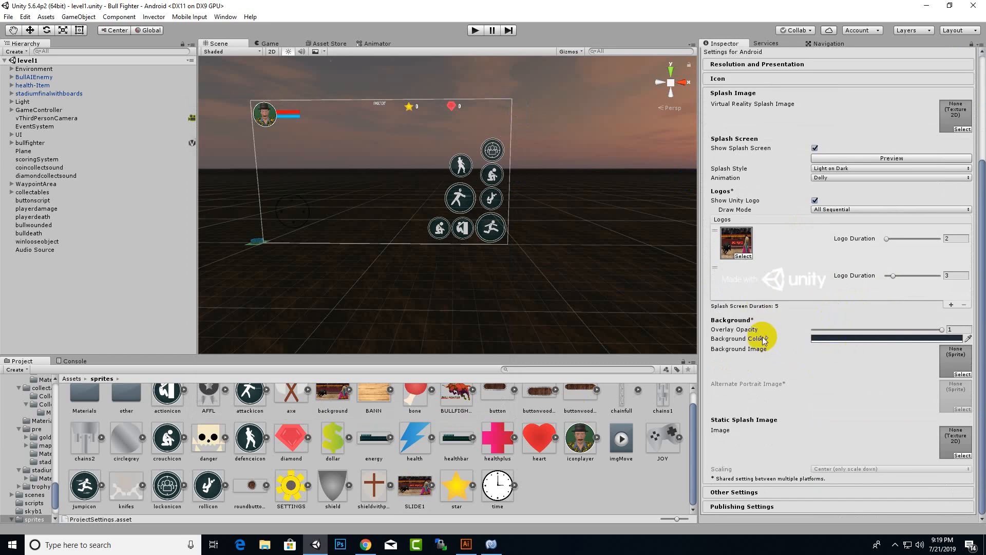
{"action": "left_click", "coordinate": [759, 490]}
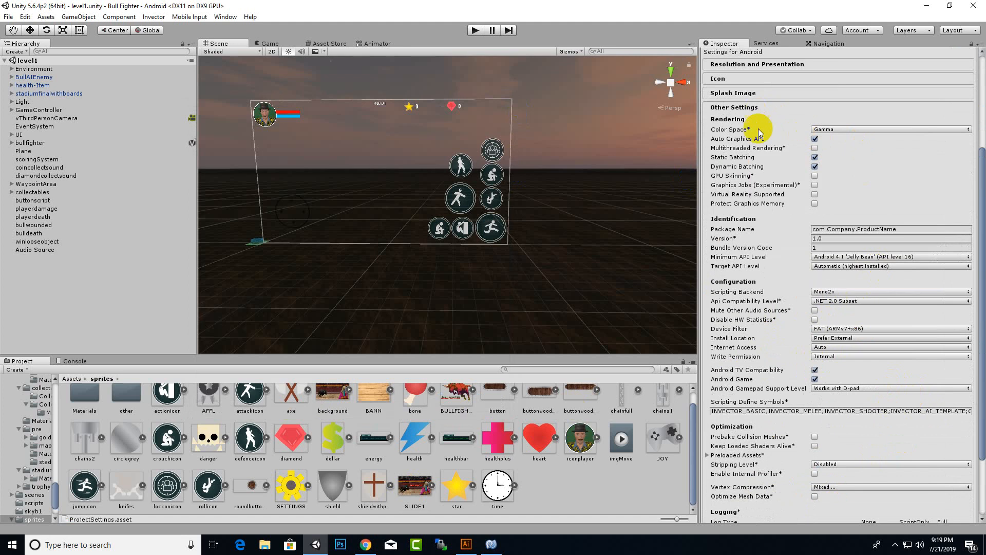
- Replace com.Company.ProductName with a custom package name ending in bullfighter, keeping Version 1.0 and Bundle Code 1
{"action": "left_click", "coordinate": [840, 226]}
{"action": "key", "text": "Home"}
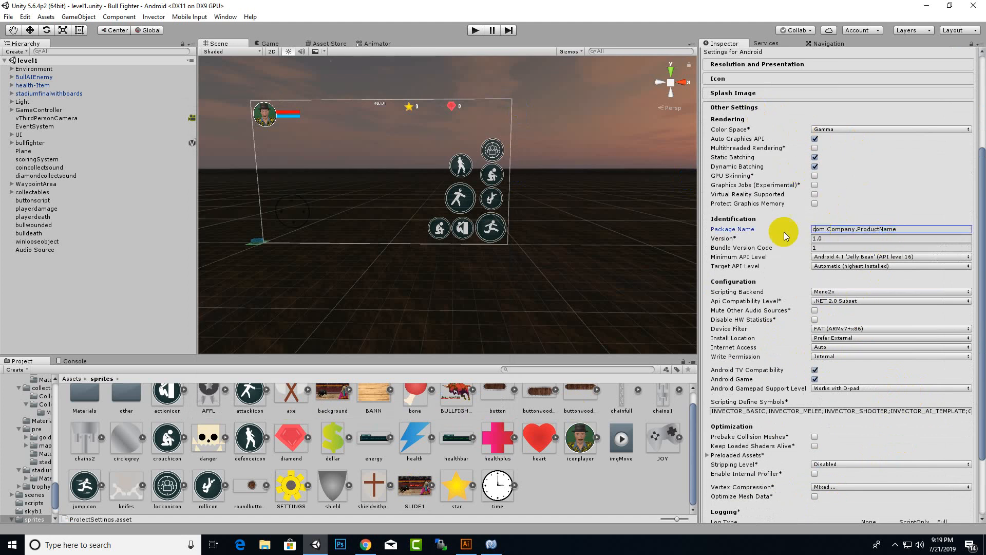
{"action": "double_click", "coordinate": [822, 229]}
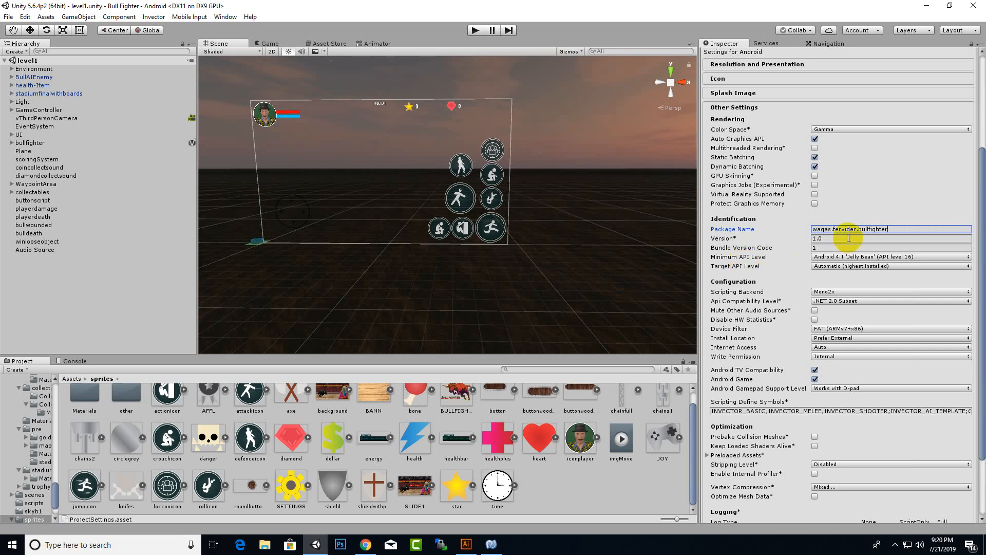
{"action": "left_click", "coordinate": [833, 232]}
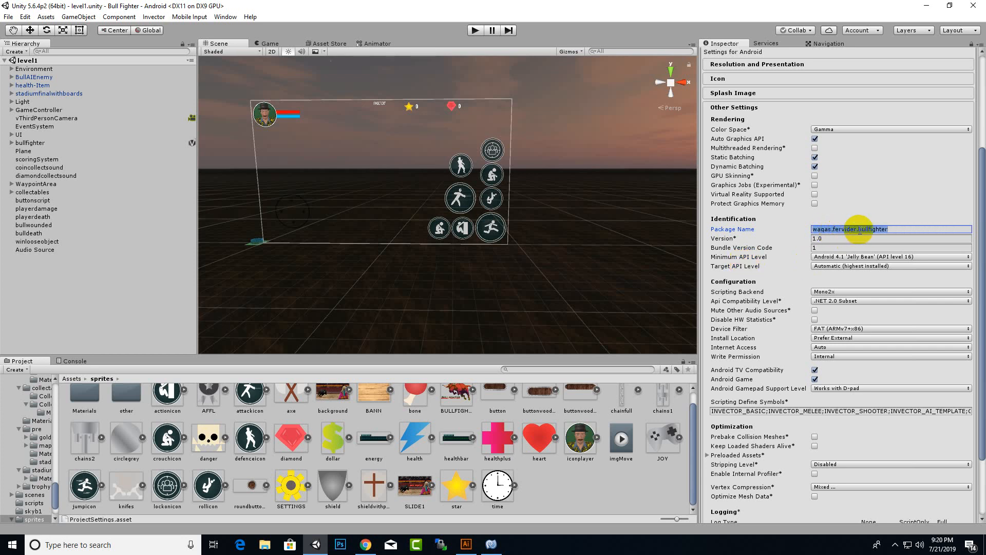
{"action": "left_click", "coordinate": [850, 230]}
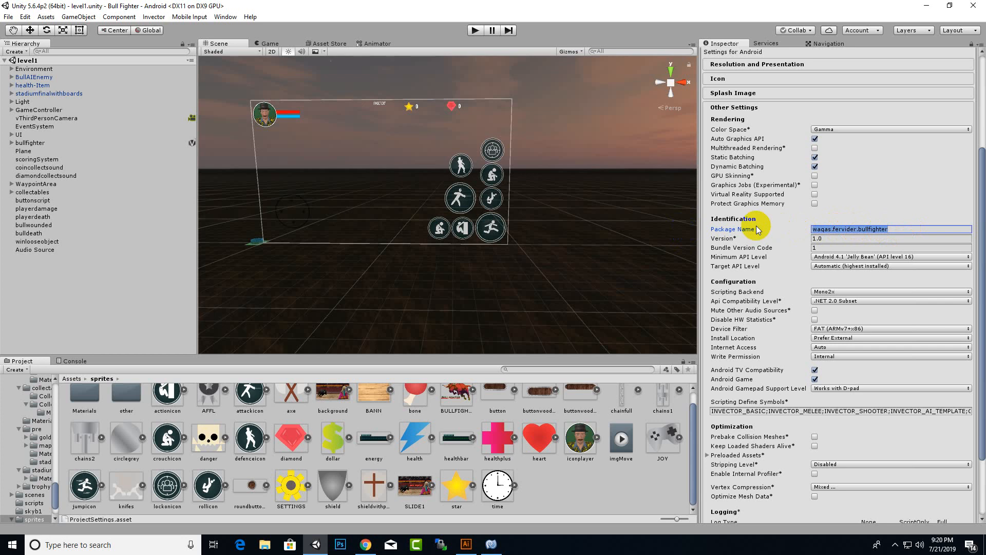
{"action": "left_click", "coordinate": [827, 229]}
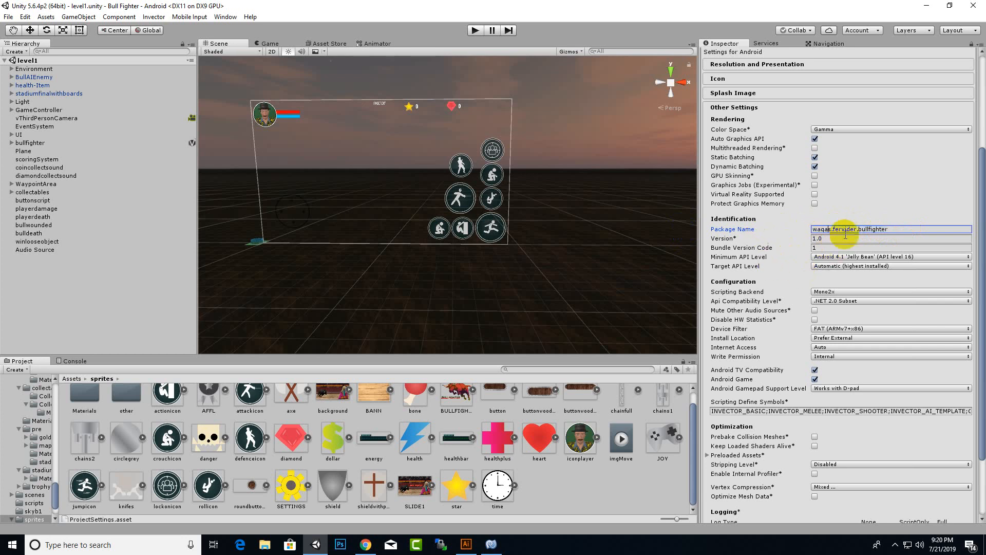
{"action": "left_click", "coordinate": [816, 238]}
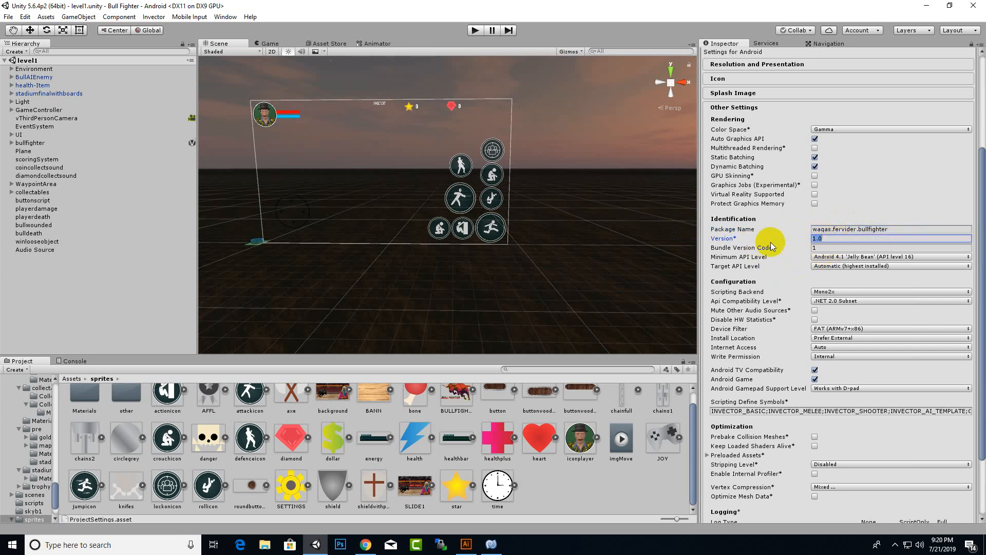
{"action": "left_click", "coordinate": [821, 248]}
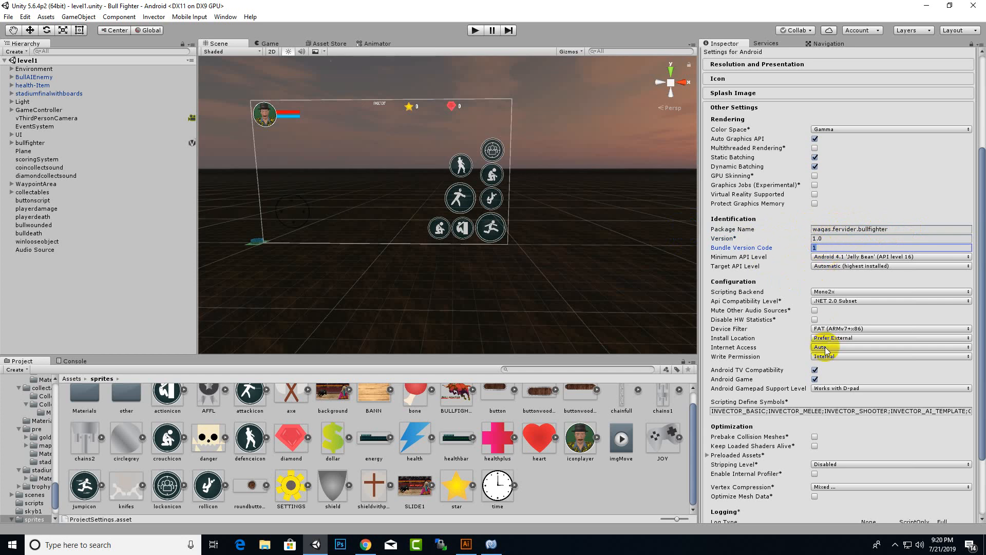
{"action": "scroll", "coordinate": [825, 349], "scroll_direction": "down", "scroll_amount": 3}
{"action": "scroll", "coordinate": [826, 348], "scroll_direction": "down", "scroll_amount": 1}
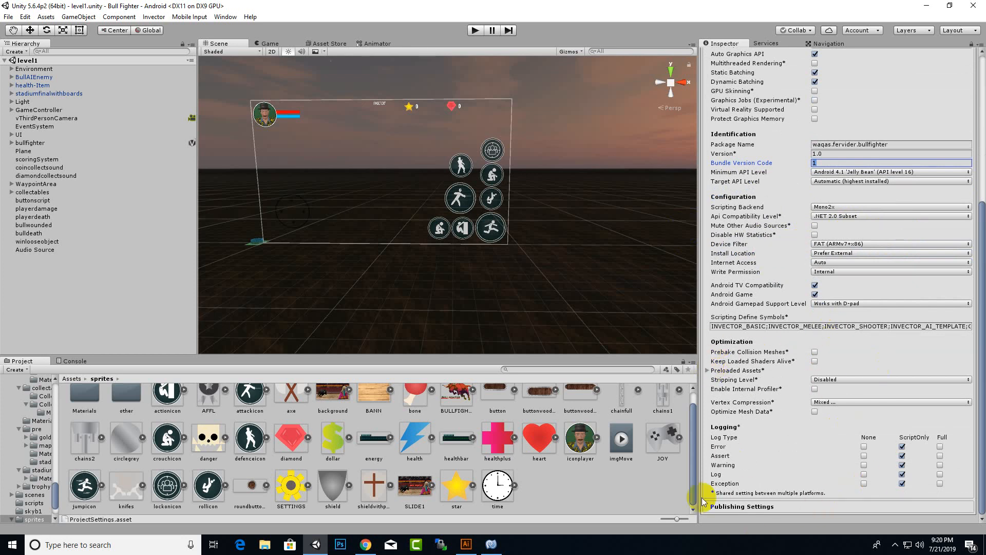
- In Publishing Settings, create a new keystore file named bullfighter
{"action": "left_click", "coordinate": [741, 506]}
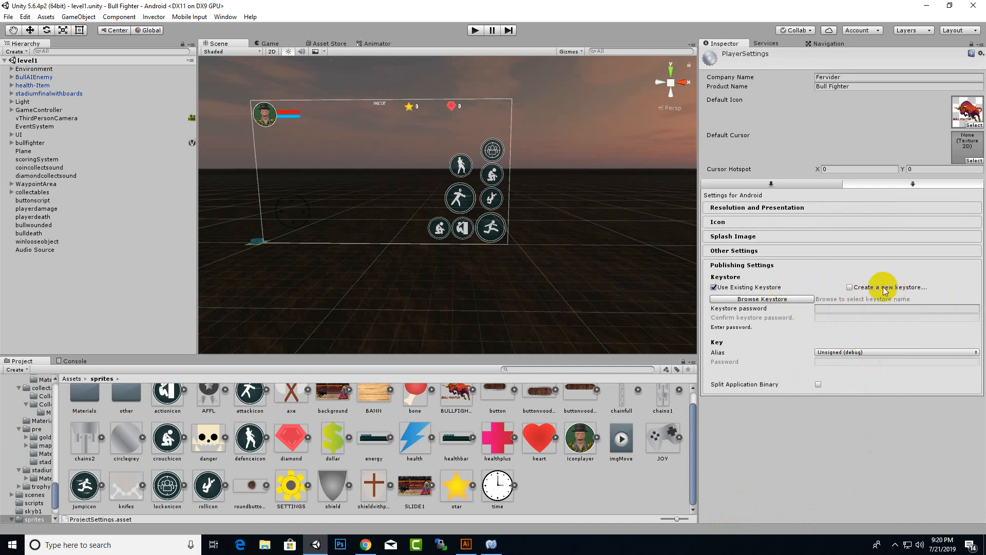
{"action": "left_click", "coordinate": [848, 289]}
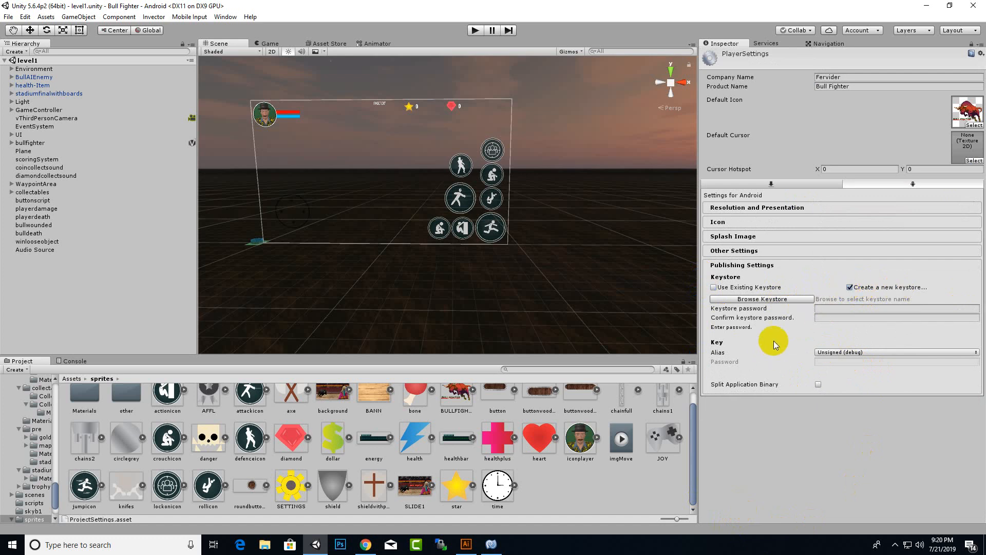
{"action": "left_click", "coordinate": [762, 299]}
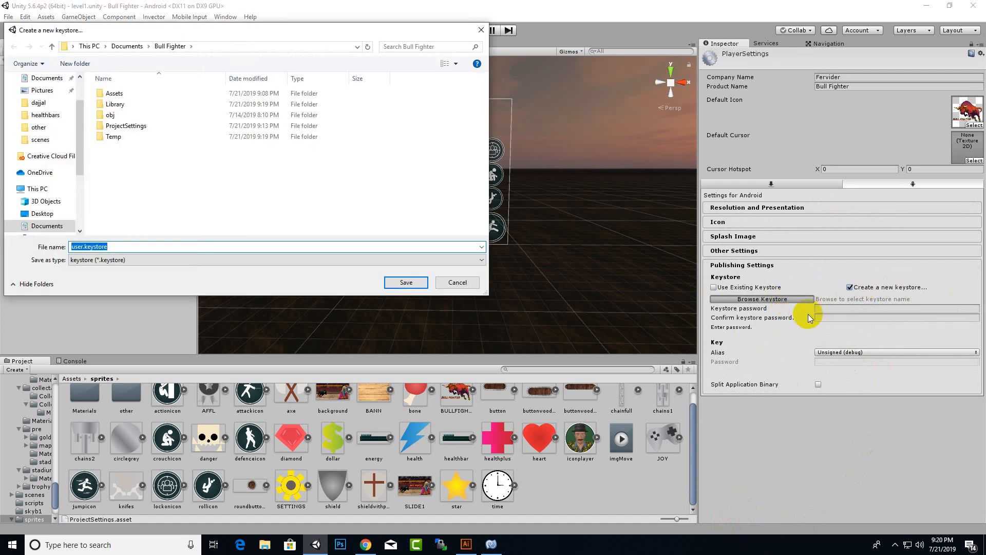
{"action": "left_click", "coordinate": [104, 247]}
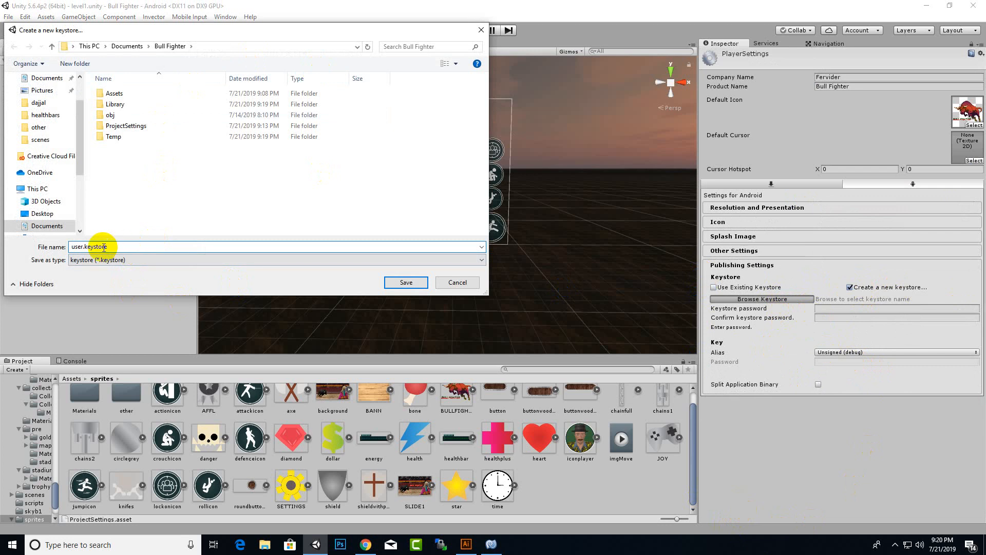
{"action": "left_click_drag", "start_coordinate": [83, 247], "coordinate": [44, 247]}
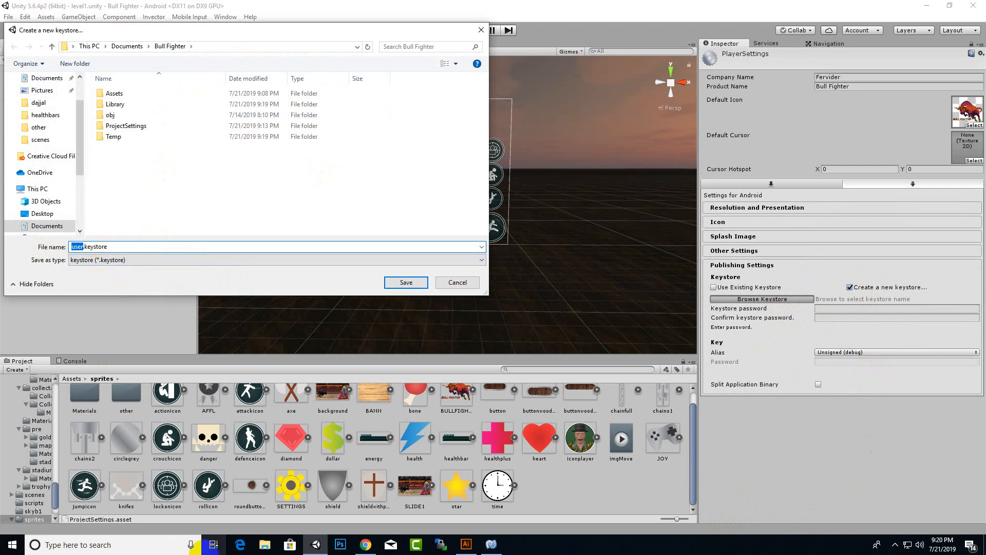
{"action": "type", "text": "bullfig"}
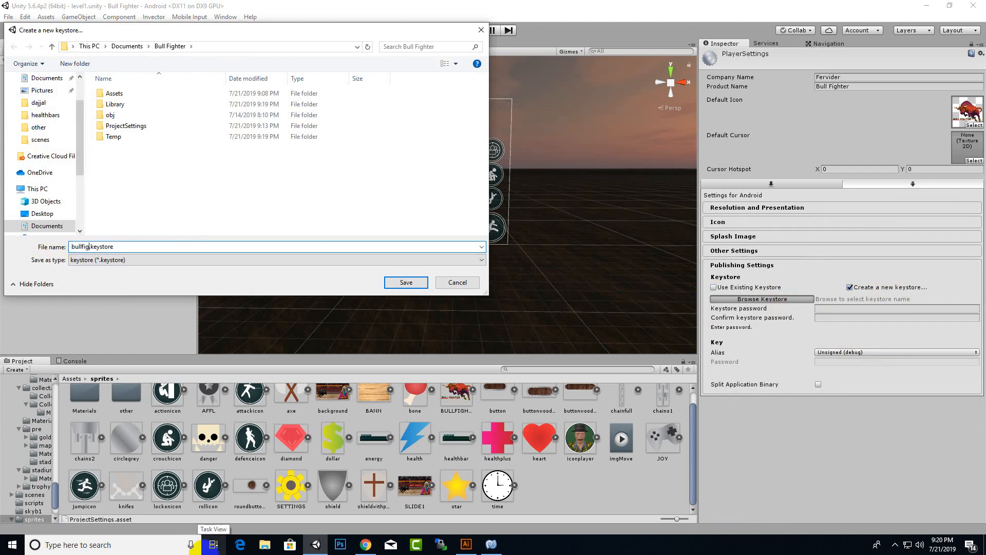
{"action": "type", "text": "hter"}
{"action": "key", "text": "Return"}
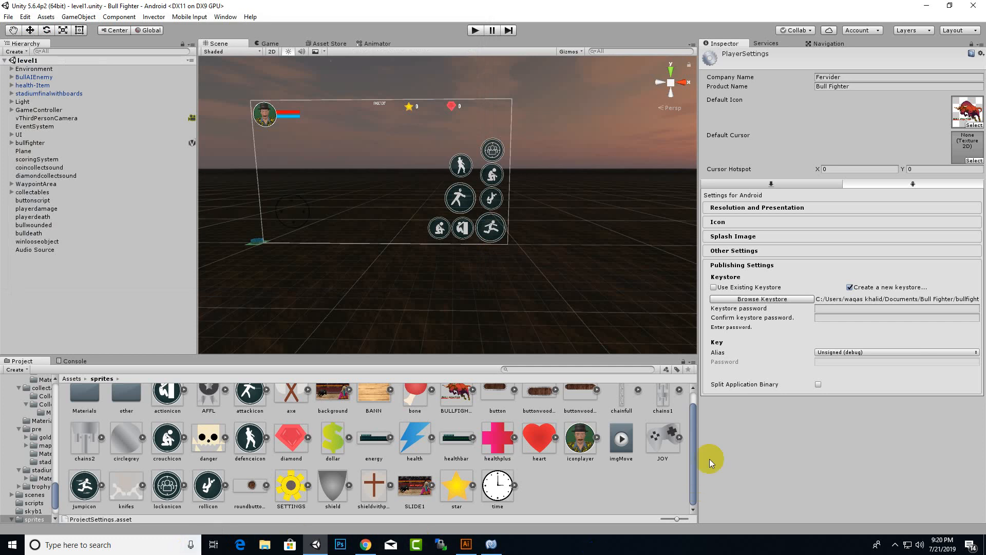
- Enter and confirm the keystore password, then choose 'Create a new key' under Key Alias
{"action": "left_click", "coordinate": [858, 309]}
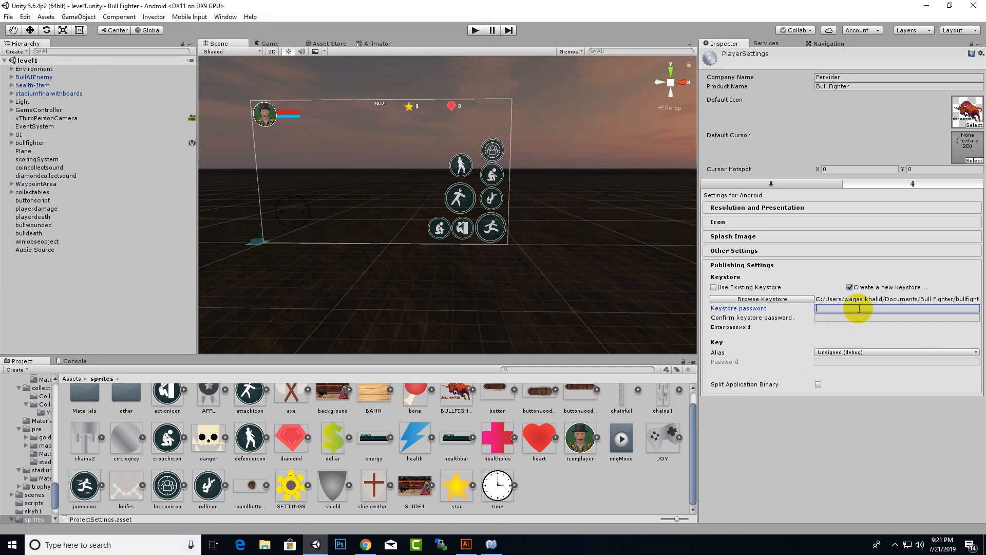
{"action": "type", "text": "12345678"}
{"action": "key", "text": "Tab"}
{"action": "type", "text": "123"}
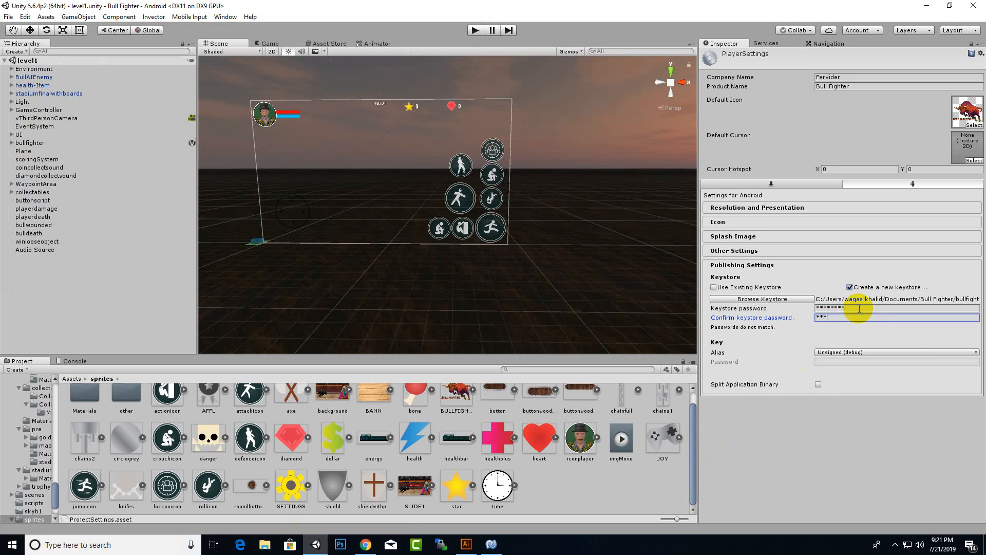
{"action": "type", "text": "45678"}
{"action": "left_click", "coordinate": [868, 352]}
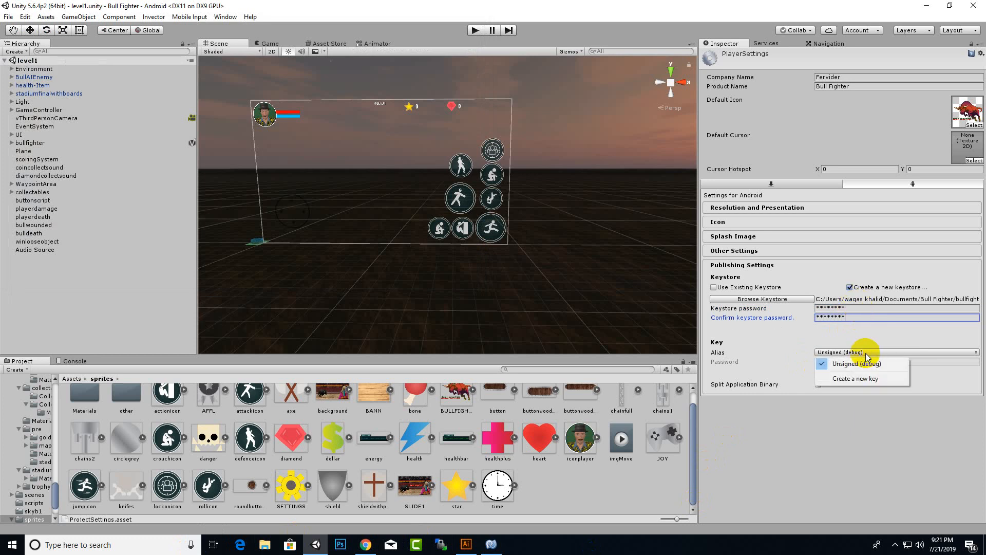
{"action": "left_click", "coordinate": [855, 378]}
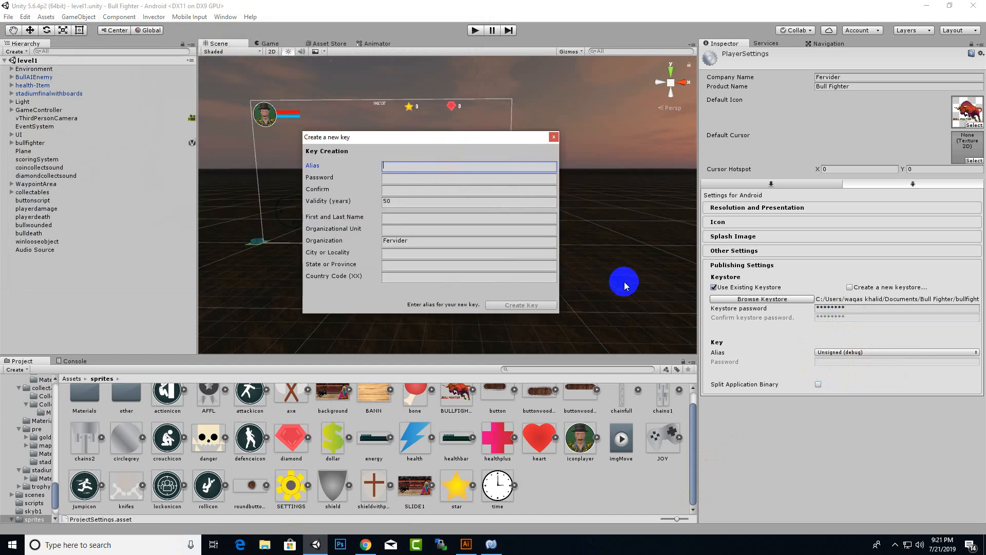
- Name the new key alias 'bullfighter' and enter its key password
{"action": "type", "text": "bullfighter"}
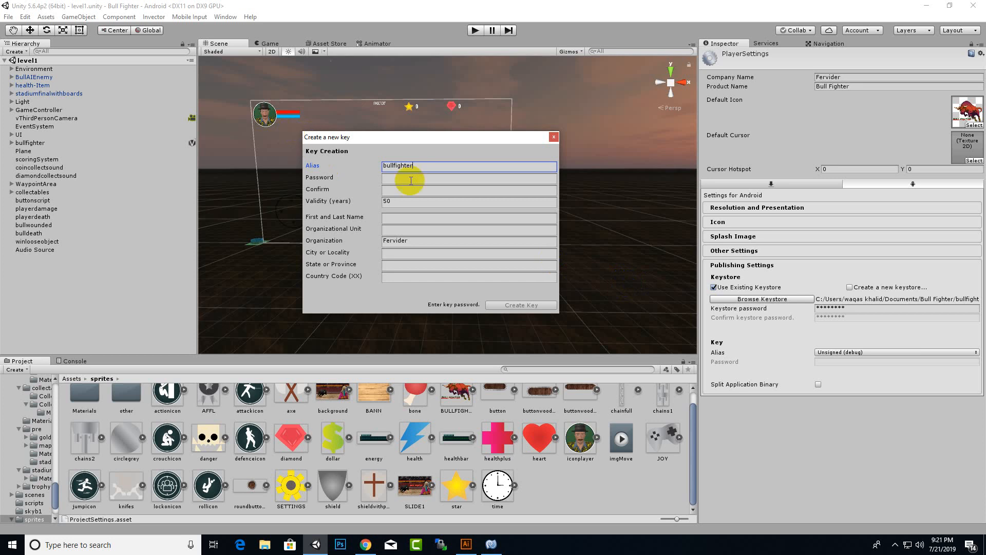
{"action": "left_click", "coordinate": [394, 165]}
{"action": "key", "text": "BackSpace"}
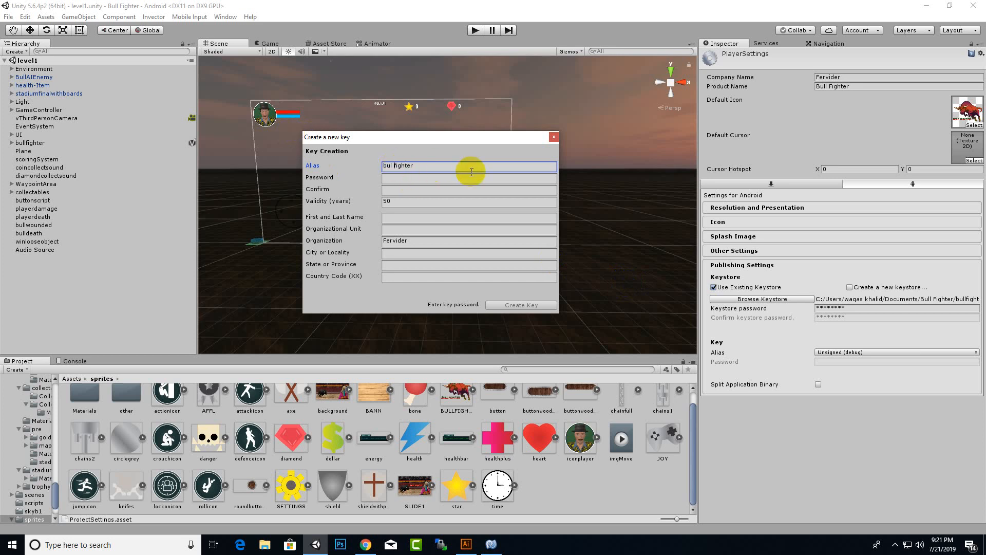
{"action": "key", "text": "BackSpace"}
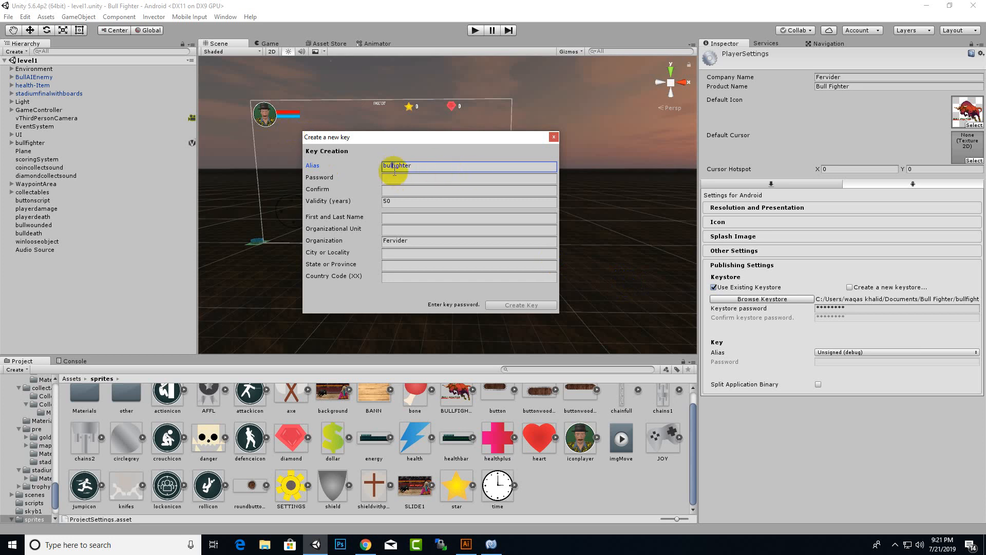
{"action": "type", "text": "l"}
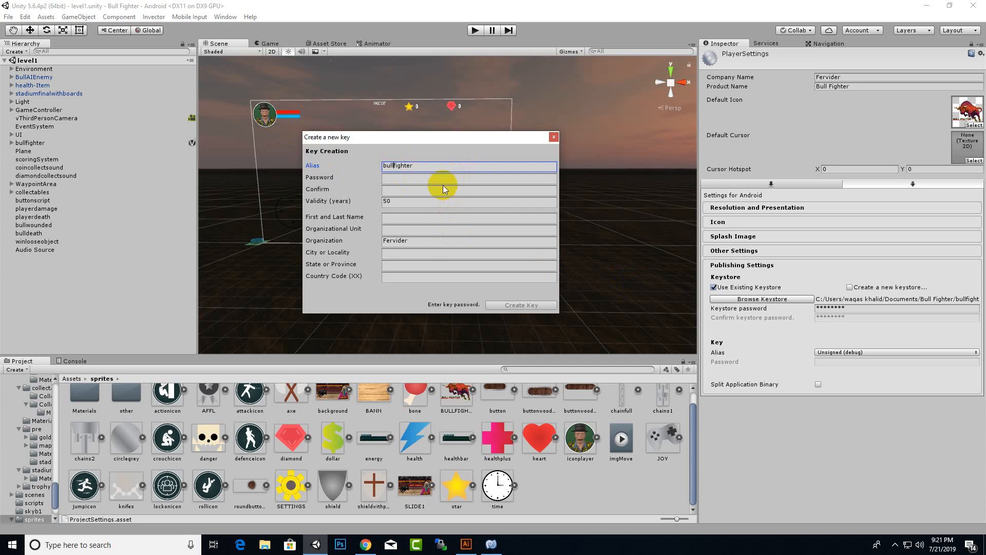
{"action": "key", "text": "Tab"}
{"action": "type", "text": "*"}
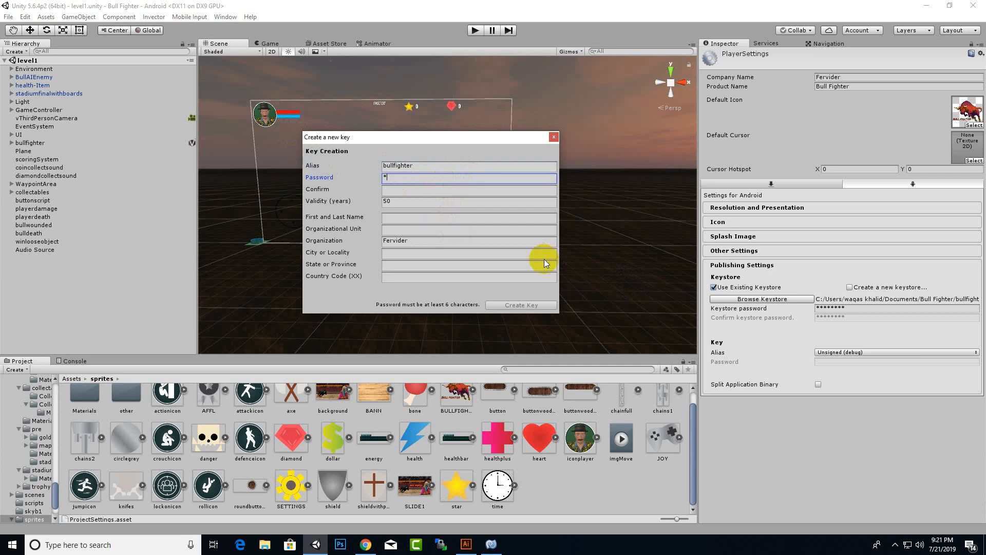
{"action": "type", "text": "*******"}
{"action": "key", "text": "Tab"}
{"action": "type", "text": "********"}
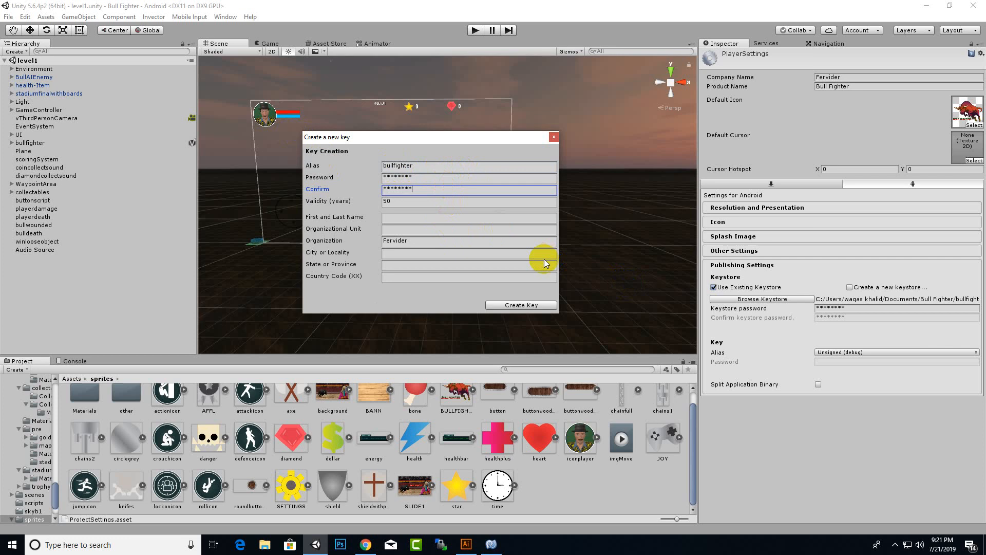
- Fill in the owner's name, unit 'technical', city, state and country code 92, then create the key
{"action": "left_click", "coordinate": [471, 221]}
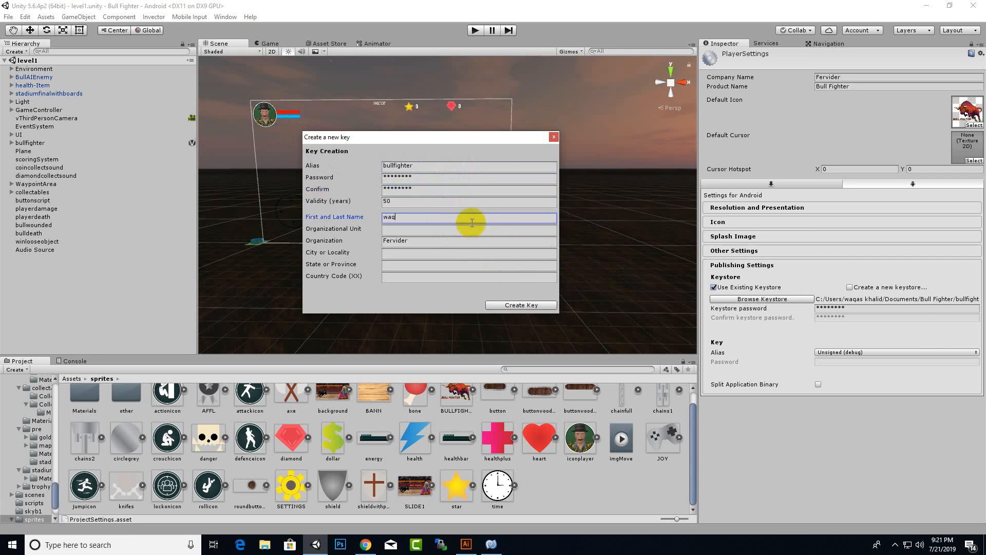
{"action": "key", "text": "Tab"}
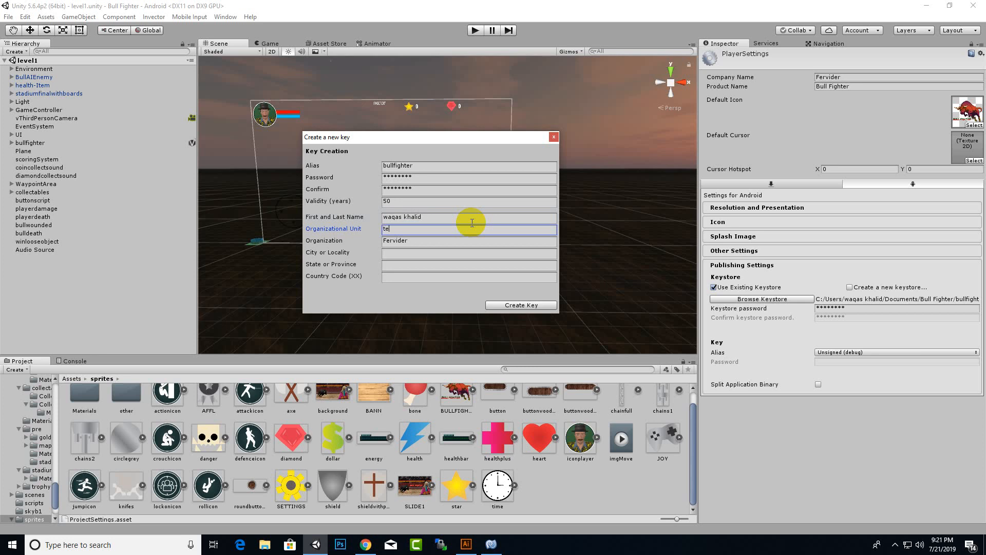
{"action": "key", "text": "Tab"}
{"action": "key", "text": "Tab"}
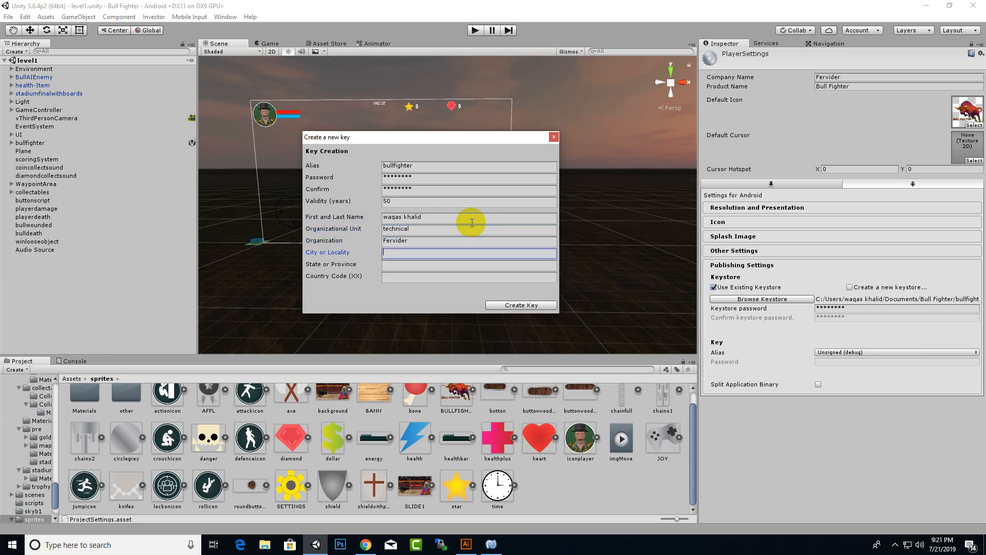
{"action": "key", "text": "Tab"}
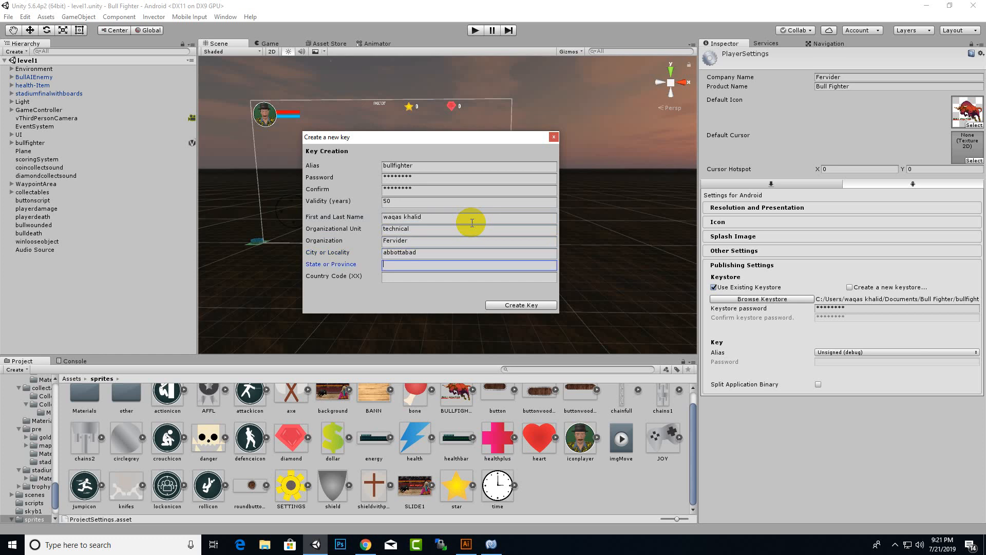
{"action": "key", "text": "Tab"}
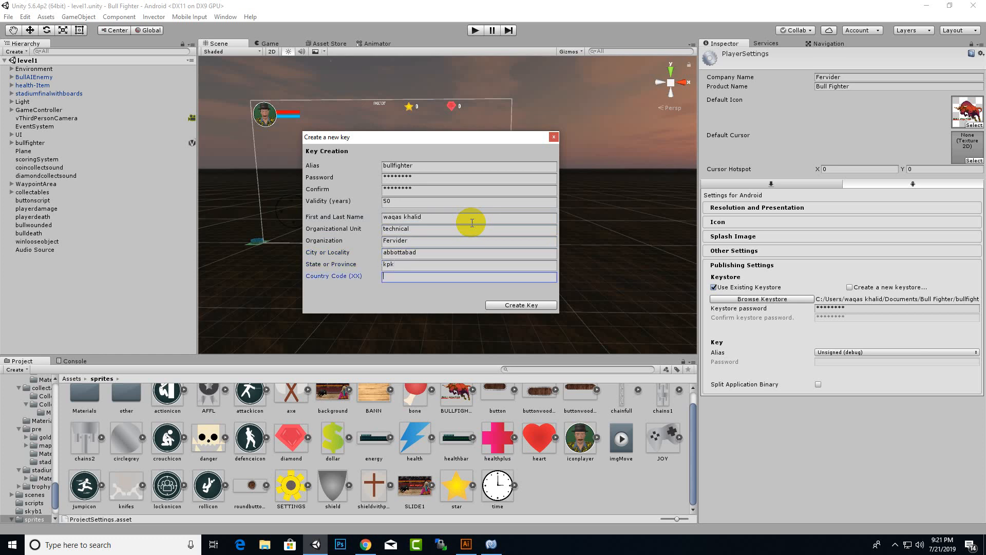
{"action": "left_click", "coordinate": [522, 305]}
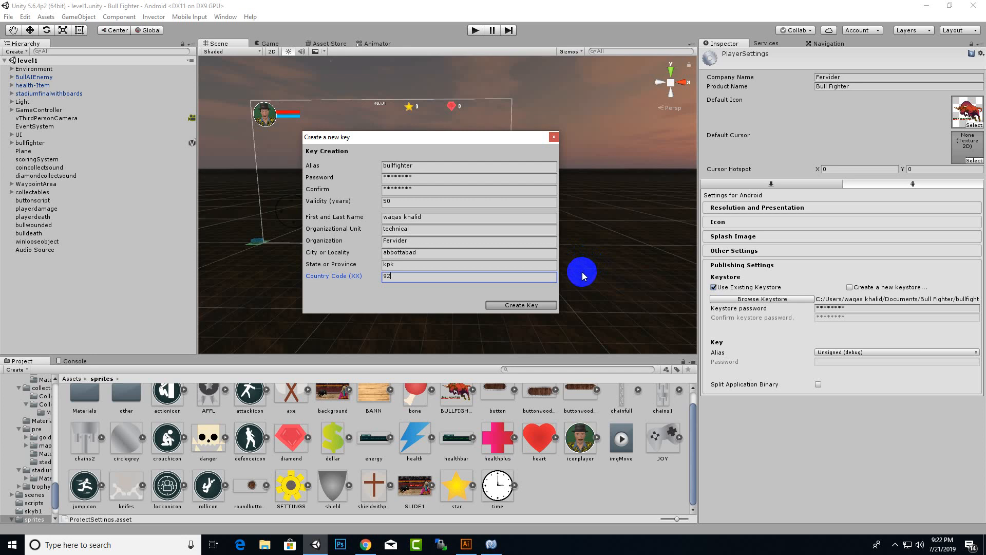
{"action": "key", "text": "Return"}
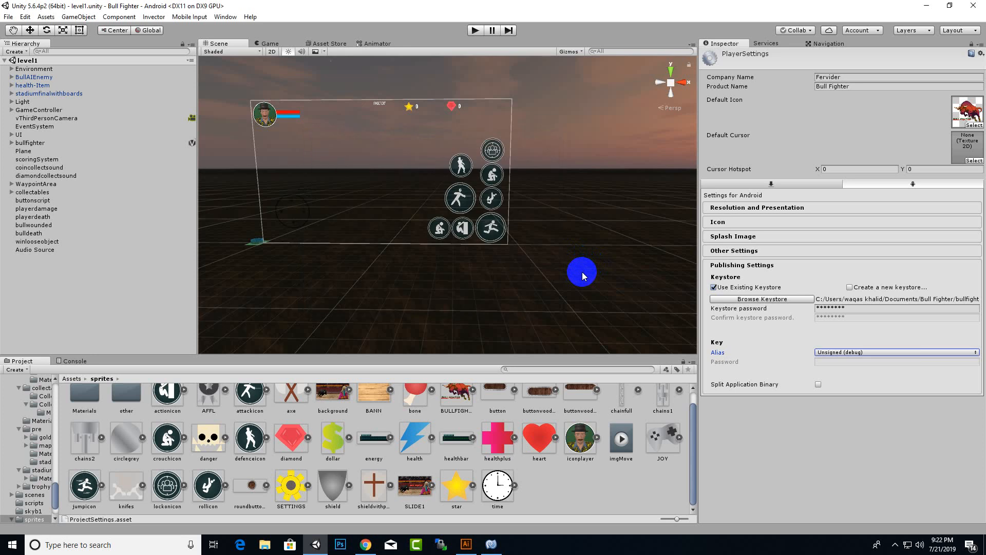
- Select the bullfighter key alias and enter its password
{"action": "left_click", "coordinate": [840, 353]}
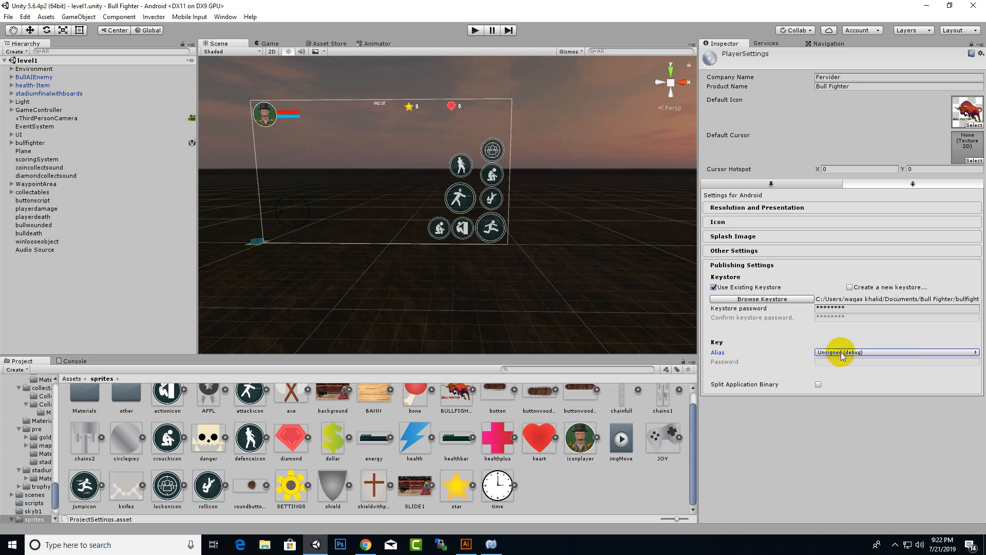
{"action": "left_click", "coordinate": [846, 375]}
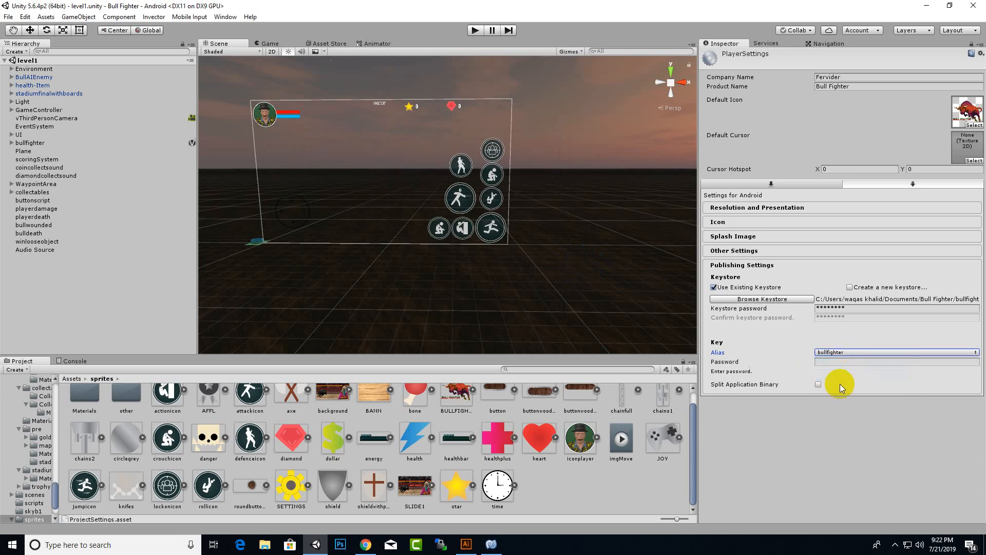
{"action": "left_click", "coordinate": [827, 362]}
{"action": "type", "text": "******"}
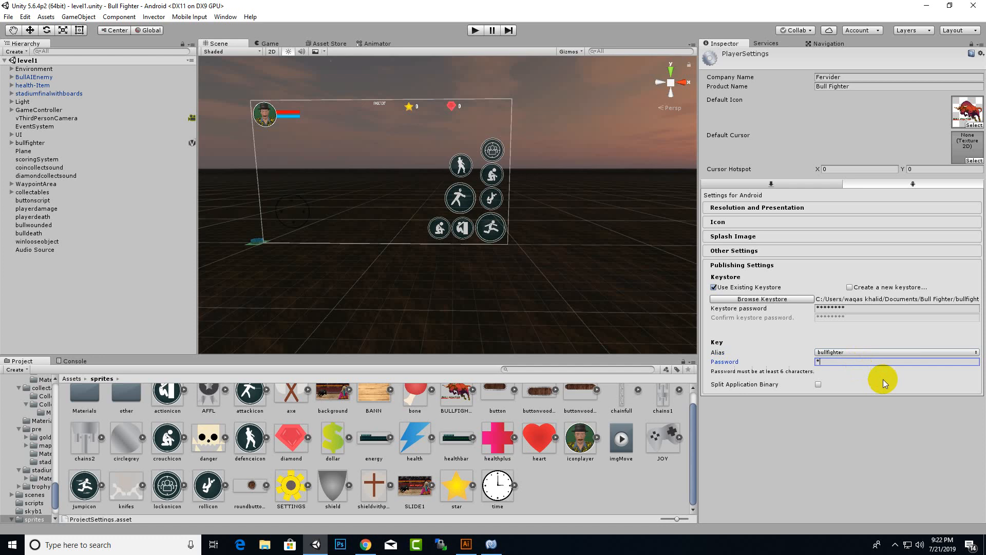
{"action": "type", "text": "**"}
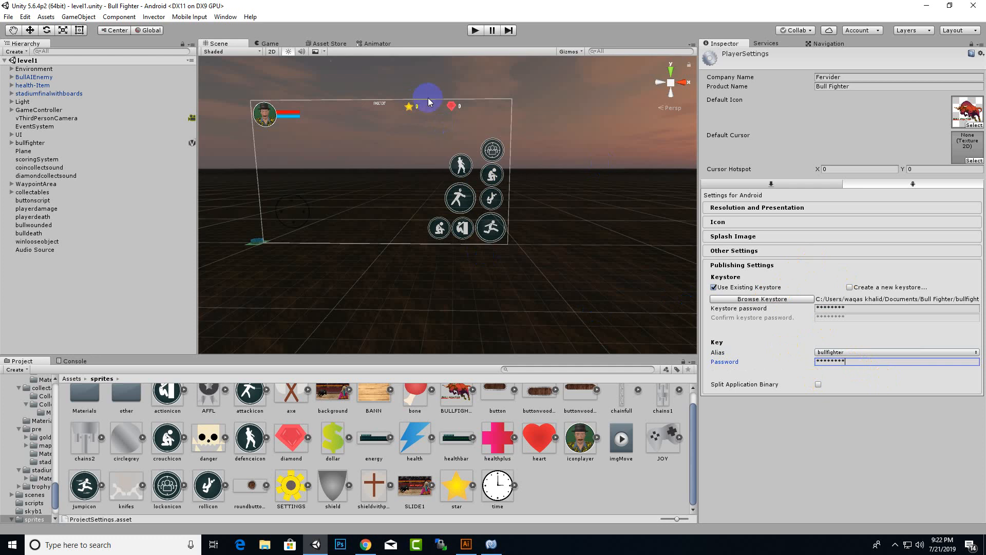
{"action": "left_click", "coordinate": [9, 16]}
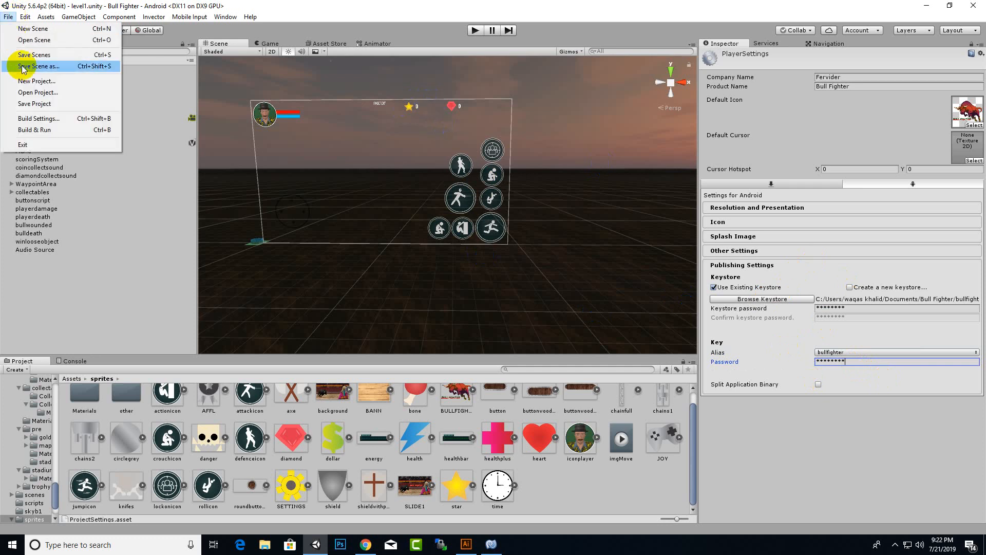
- Build the Android APK named 'bullfighter' into a new 'build' folder
{"action": "left_click", "coordinate": [48, 119]}
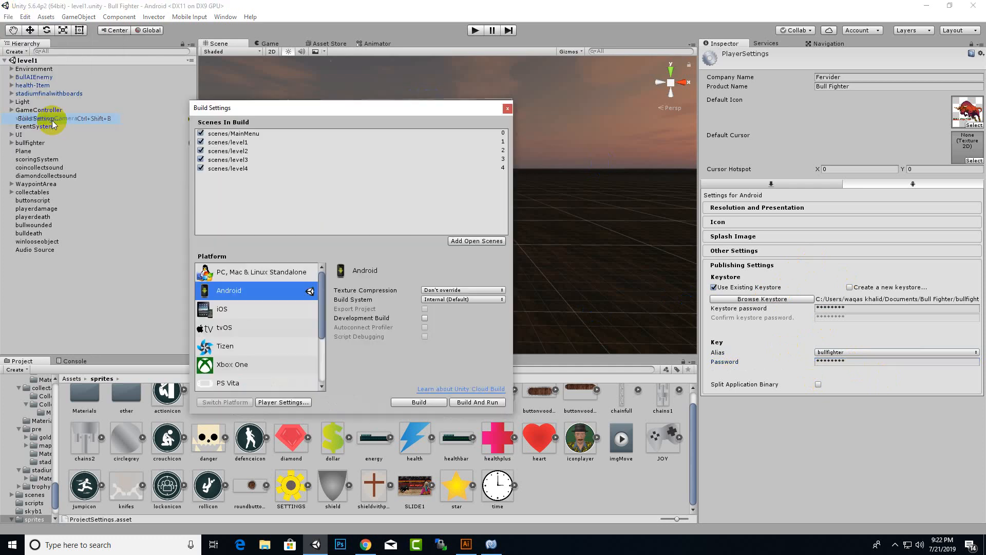
{"action": "left_click", "coordinate": [433, 403]}
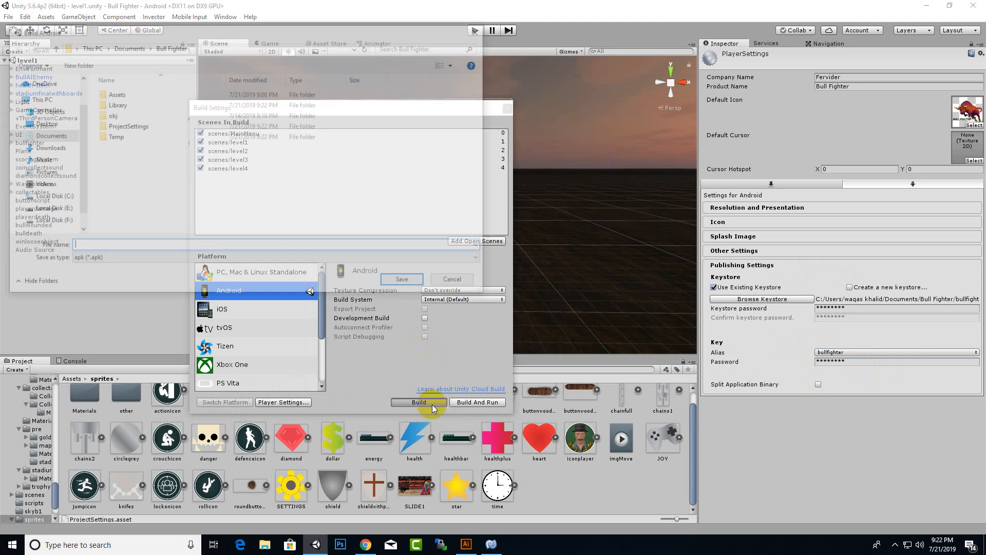
{"action": "right_click", "coordinate": [200, 189]}
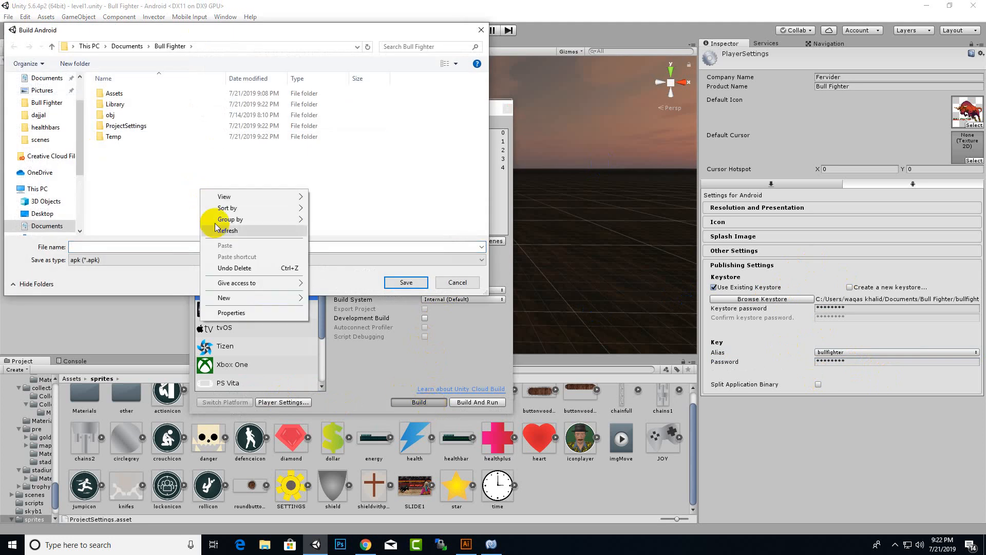
{"action": "mouse_move", "coordinate": [257, 298]}
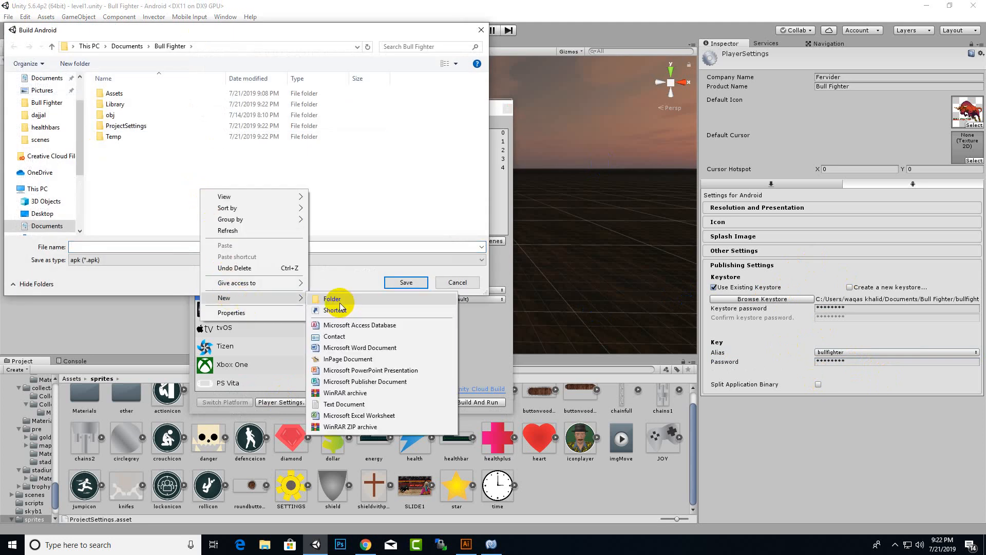
{"action": "left_click", "coordinate": [339, 302]}
{"action": "type", "text": "build"}
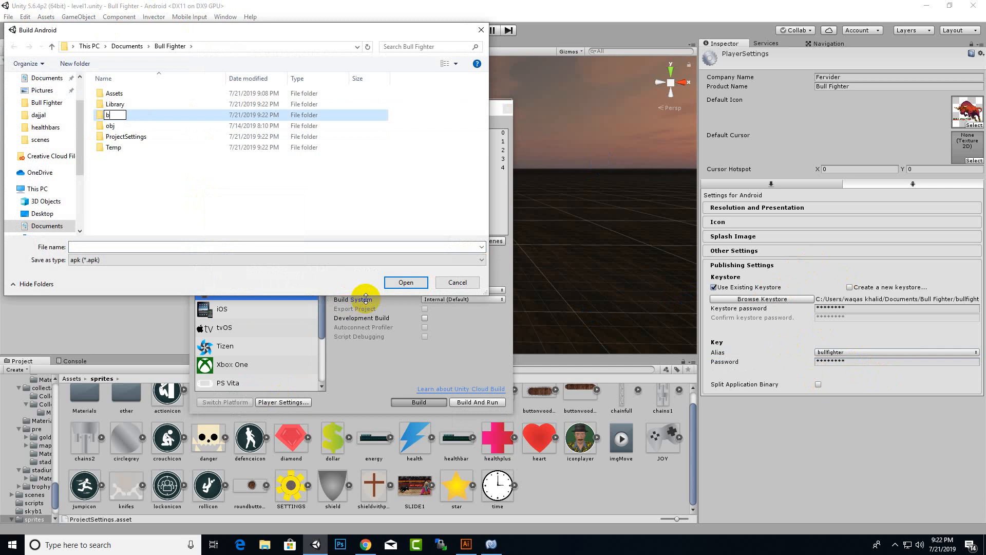
{"action": "key", "text": "Return"}
{"action": "key", "text": "Return"}
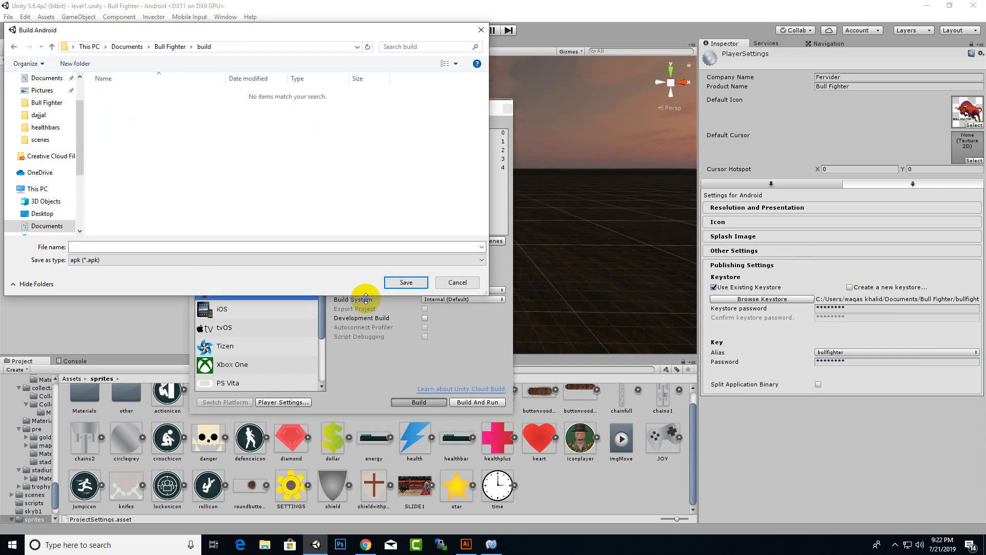
{"action": "type", "text": "b"}
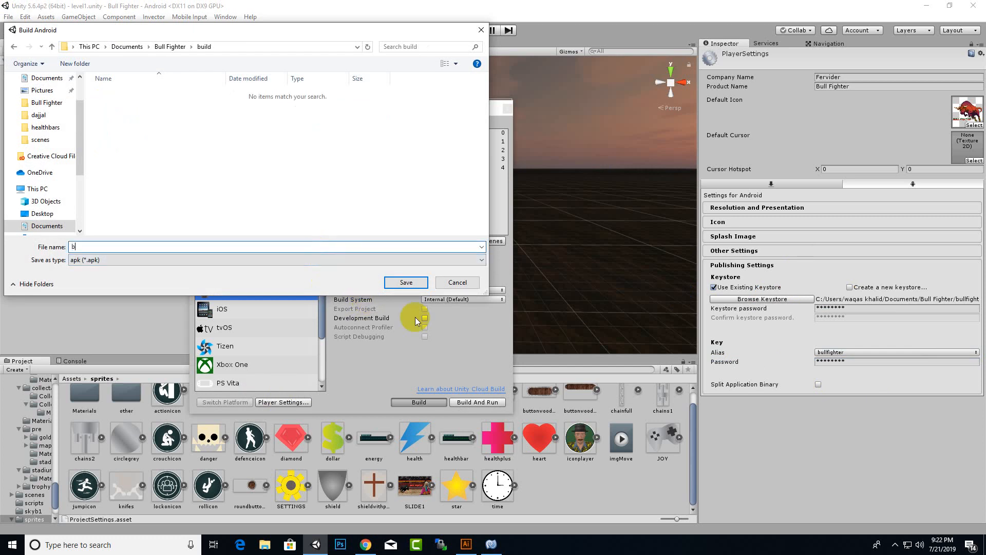
{"action": "type", "text": "ullfighter"}
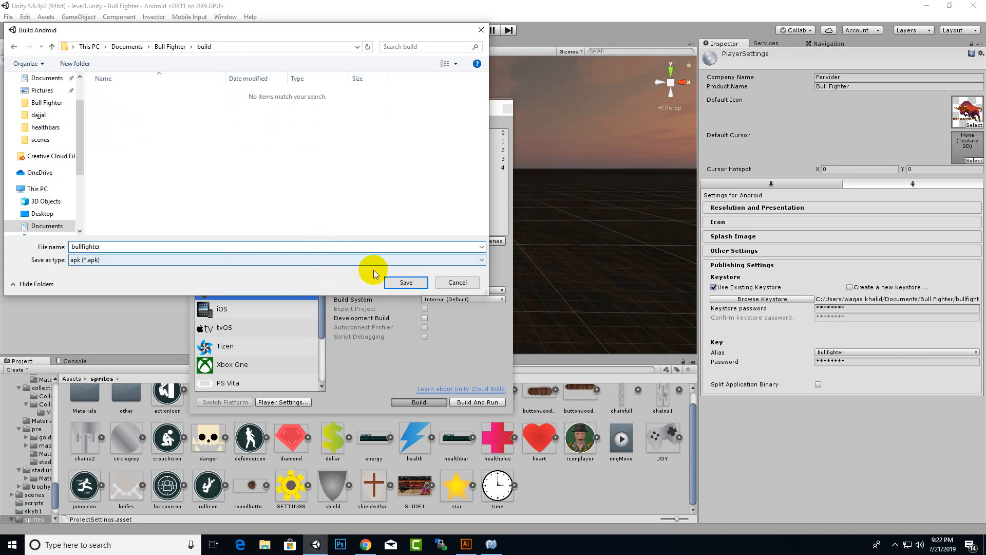
{"action": "left_click", "coordinate": [406, 282]}
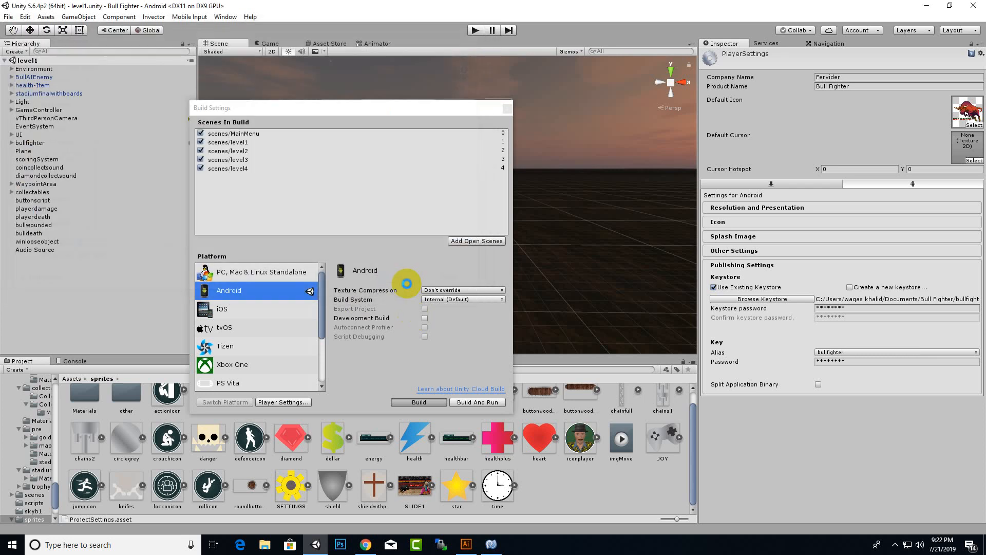